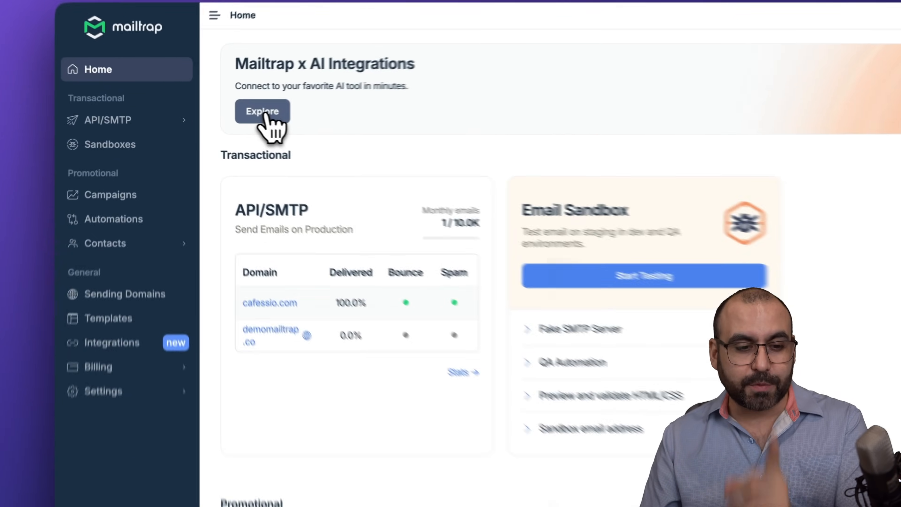
Step: Browse the AI Tools integrations, then bring up the Campaigns list showing CAFESSIO
left_click(217, 113)
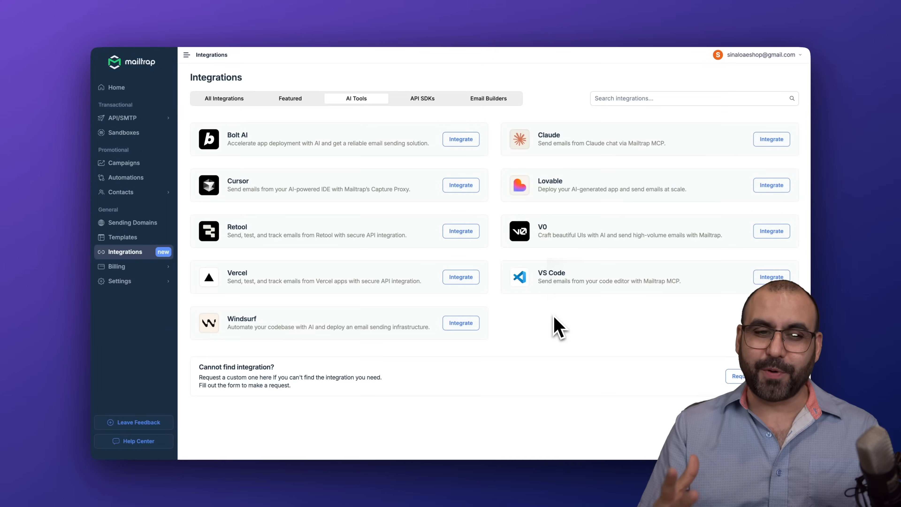
left_click(132, 164)
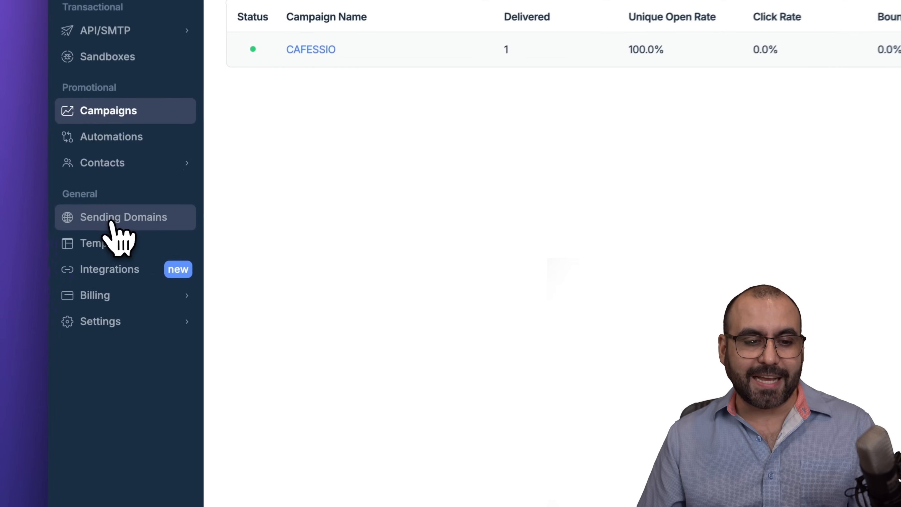
Step: View Sending Domains, preview the Add Domain setup page, then return to the domains list
left_click(130, 224)
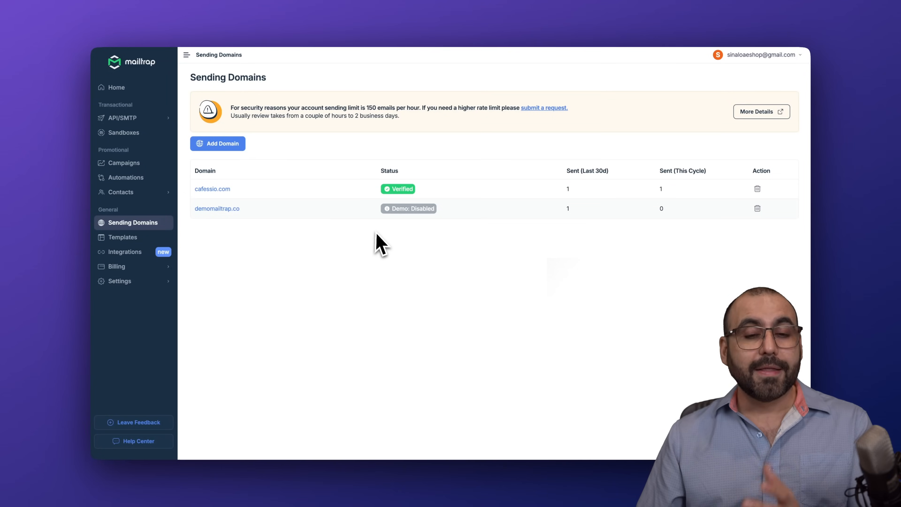
left_click(231, 145)
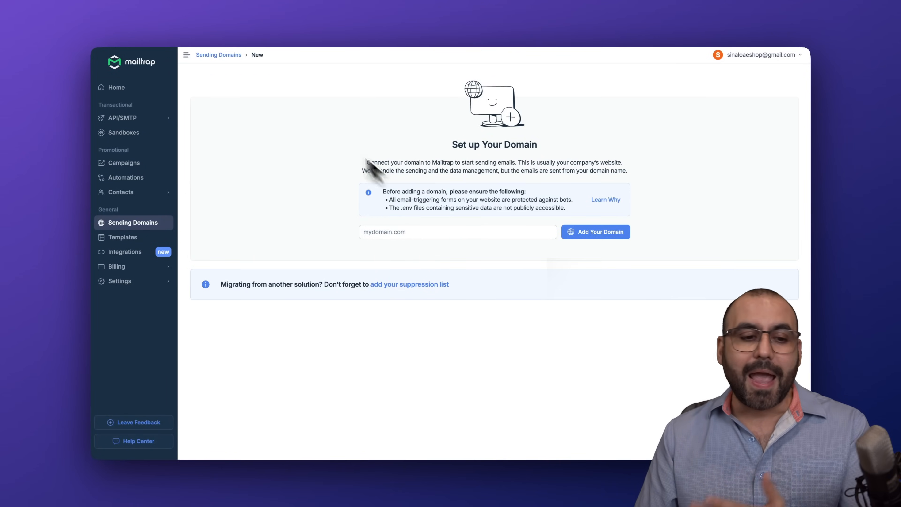
left_click(152, 223)
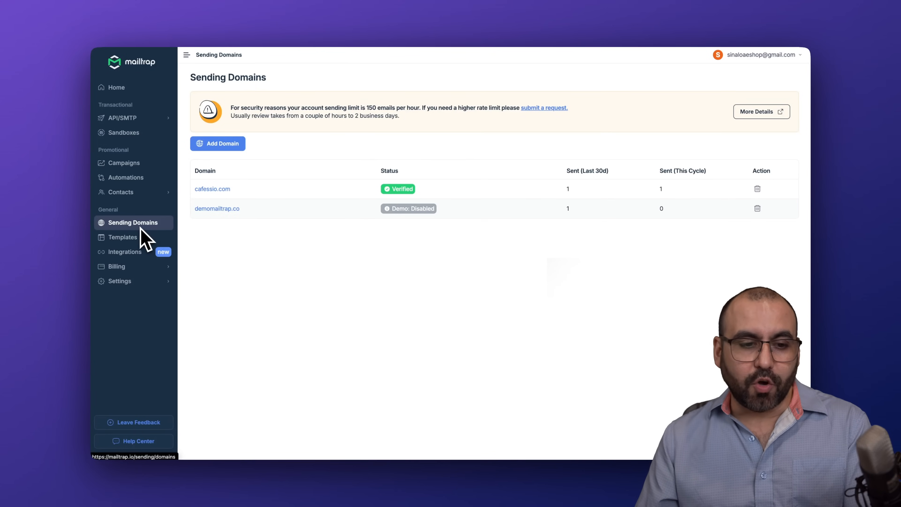
Step: Tour Contacts: CSV import, Lists, Segments, Fields and All contacts, then return to Campaigns
left_click(142, 192)
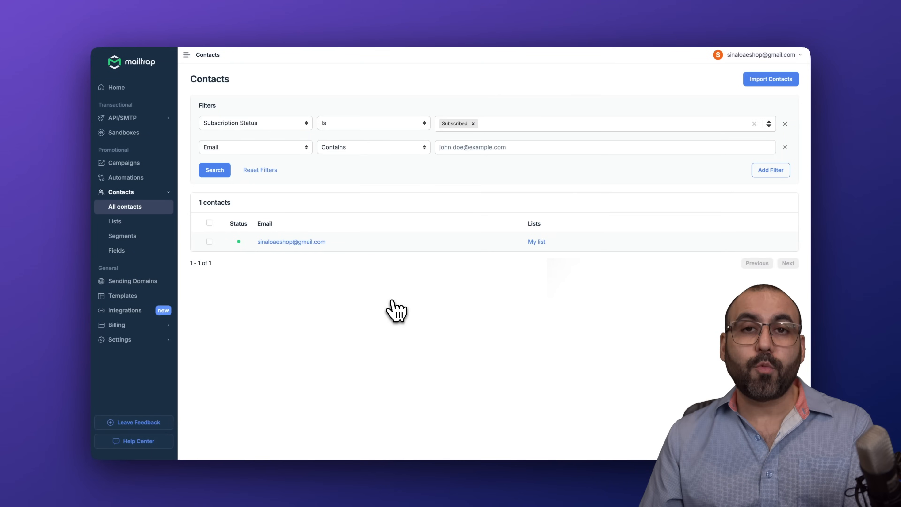
left_click(770, 80)
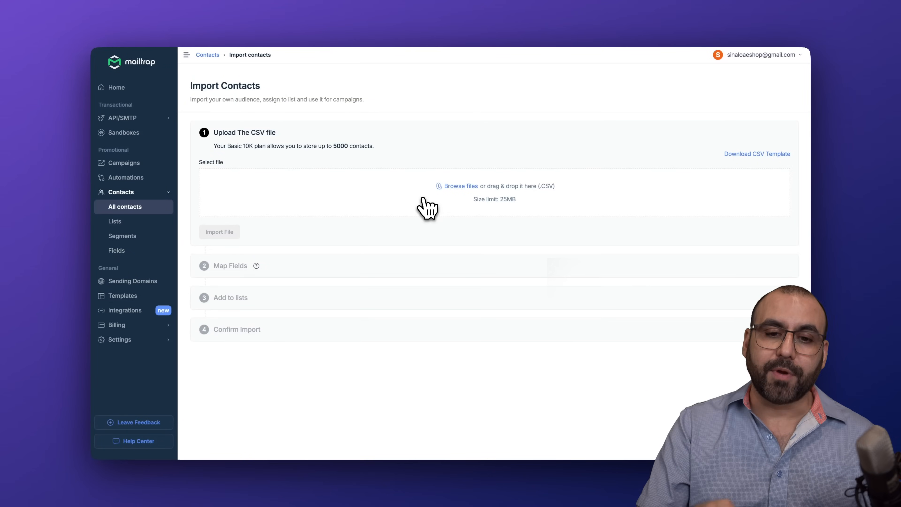
left_click(132, 228)
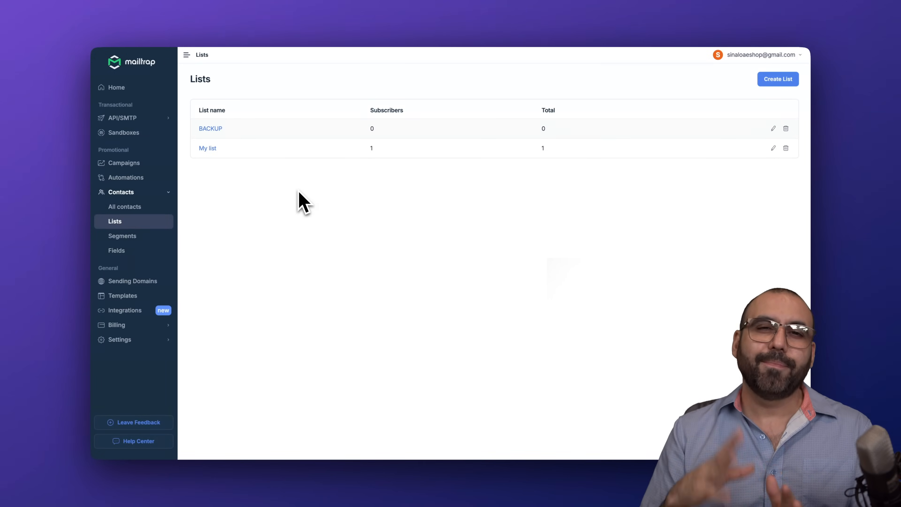
left_click(136, 236)
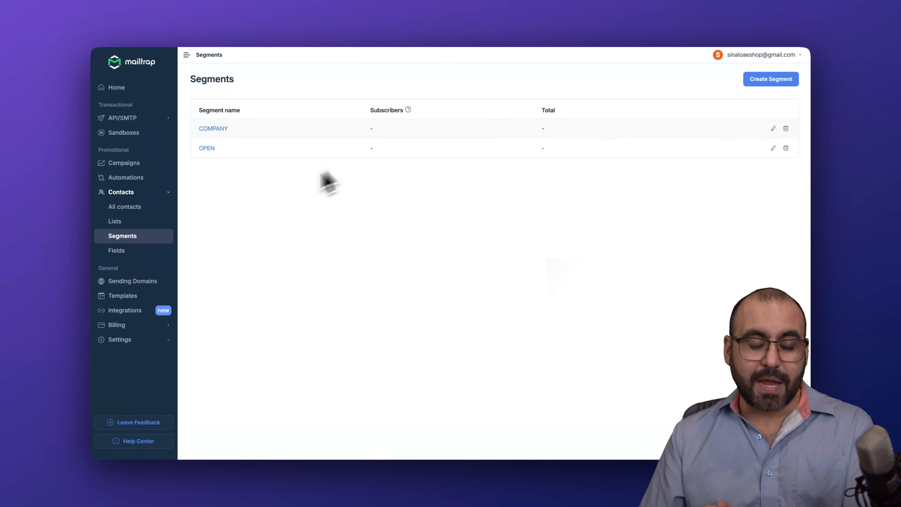
left_click(131, 250)
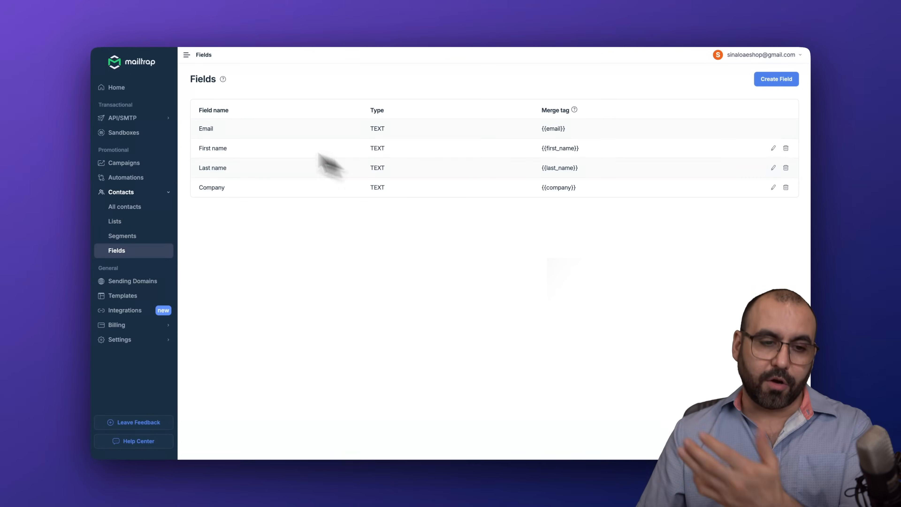
left_click(146, 213)
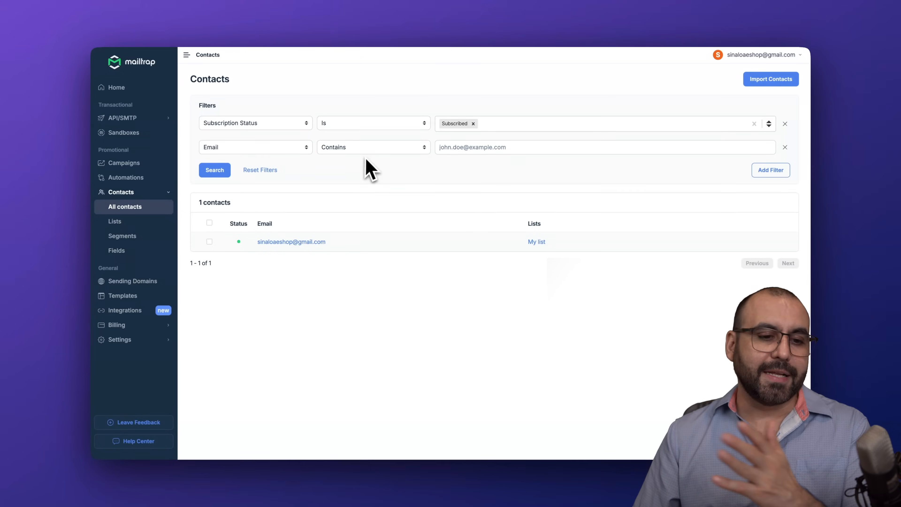
left_click(134, 162)
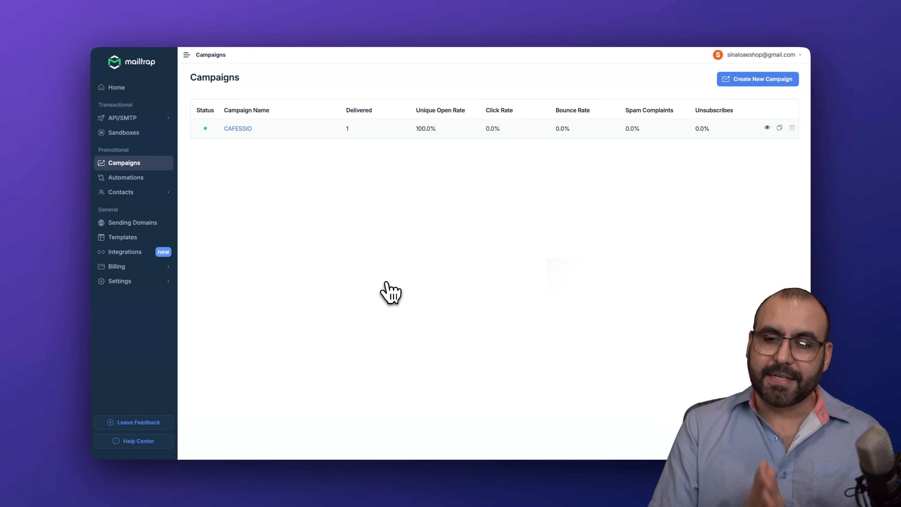
Step: Create campaign test1 from cafessio.com, subject 'sending out test', sender CAFESSIO with a sales address
left_click(771, 82)
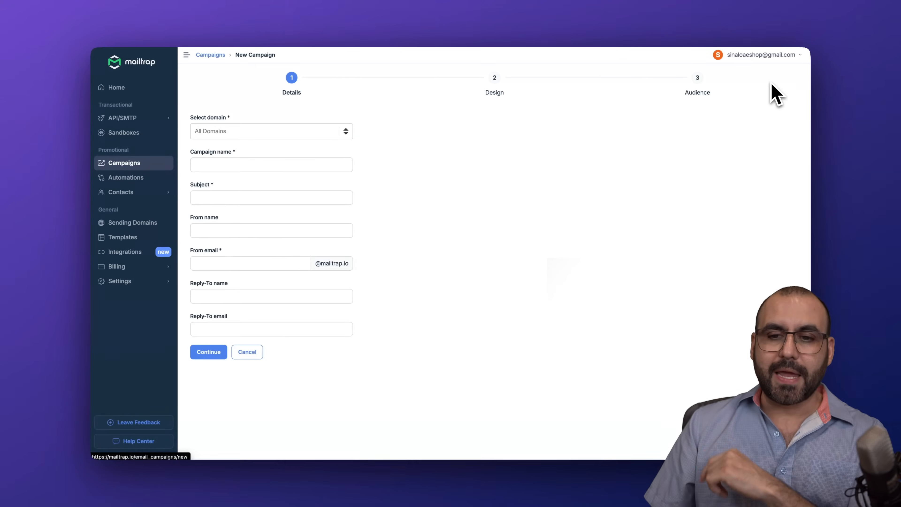
left_click(267, 132)
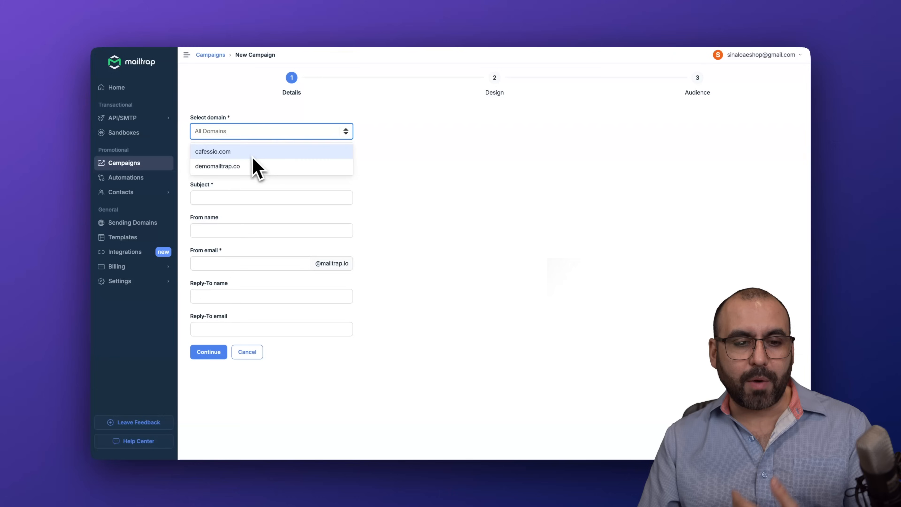
left_click(213, 154)
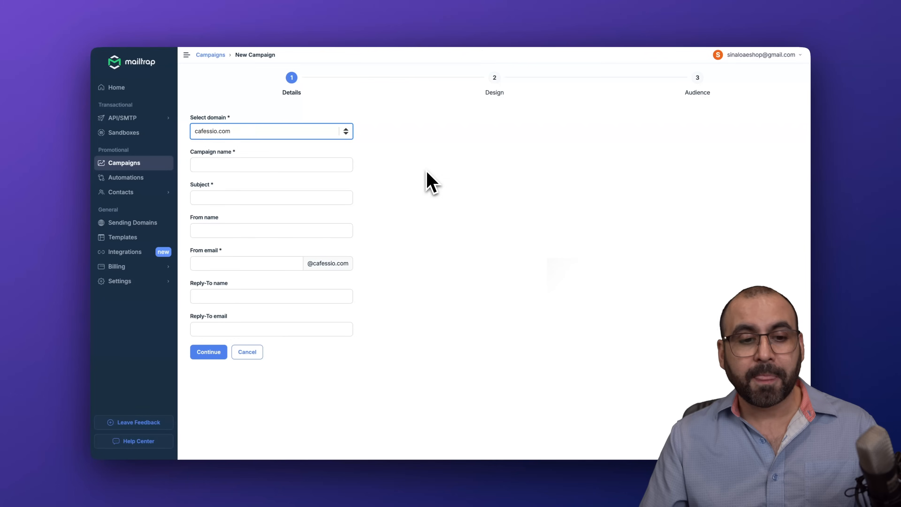
left_click(272, 164)
type("test1")
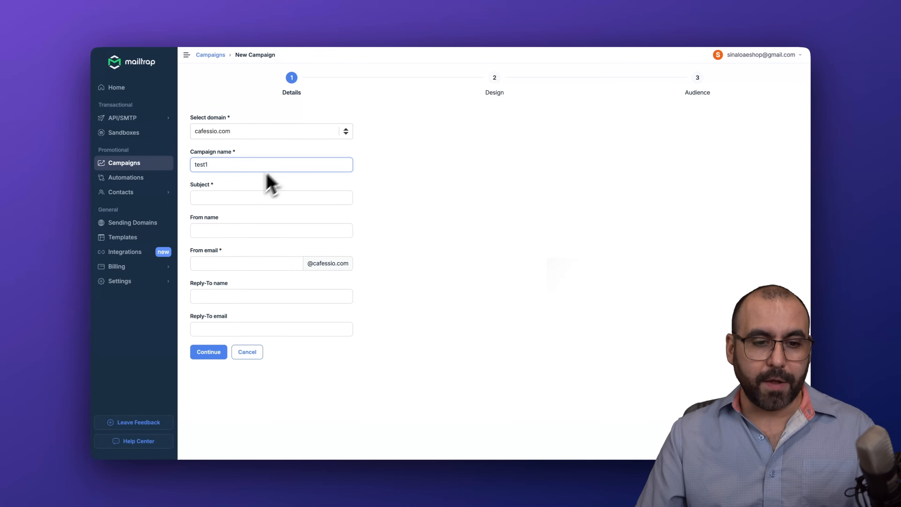
left_click(234, 197)
type("sending out test")
left_click(244, 232)
type("CAFESSIO")
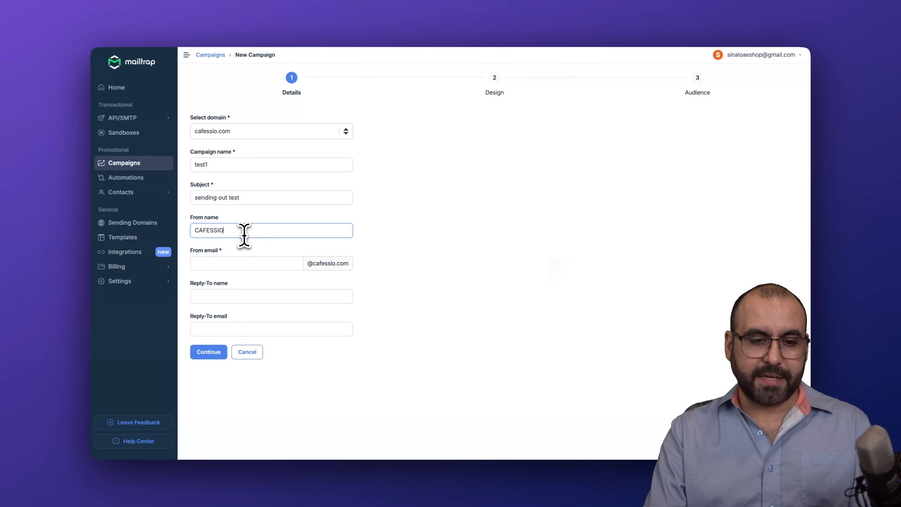
left_click(252, 263)
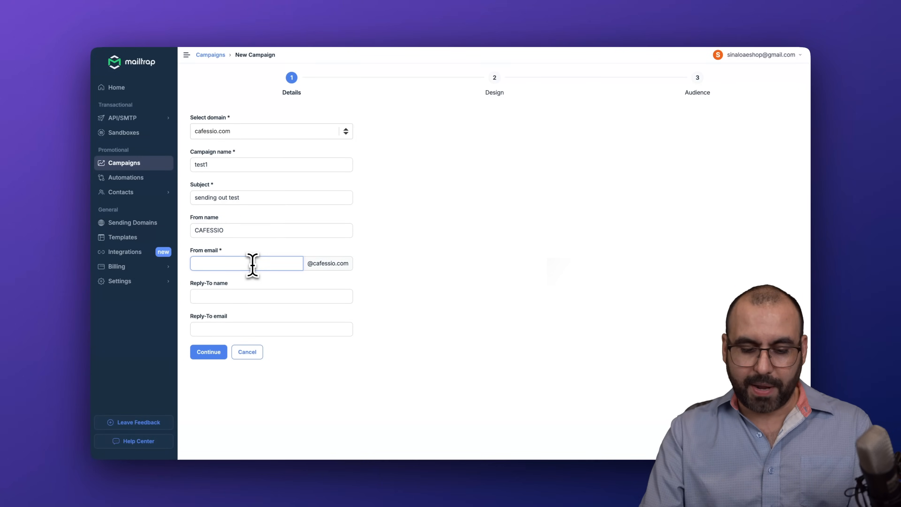
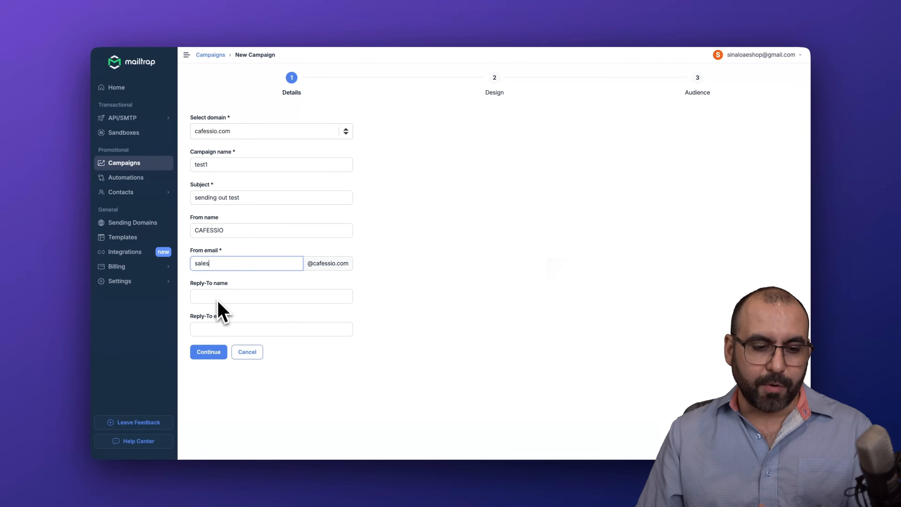
left_click(216, 352)
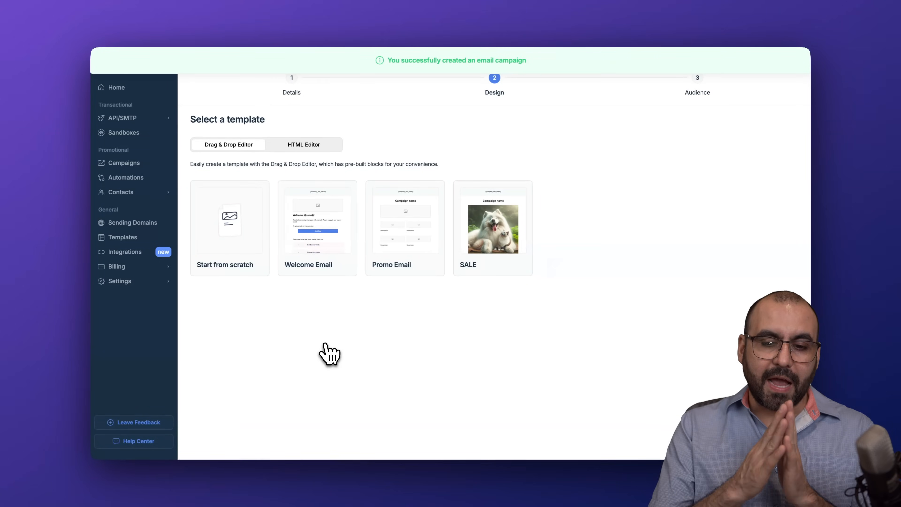
Step: Compare the template cards and apply the Promo Email template to test1
mouse_move(255, 226)
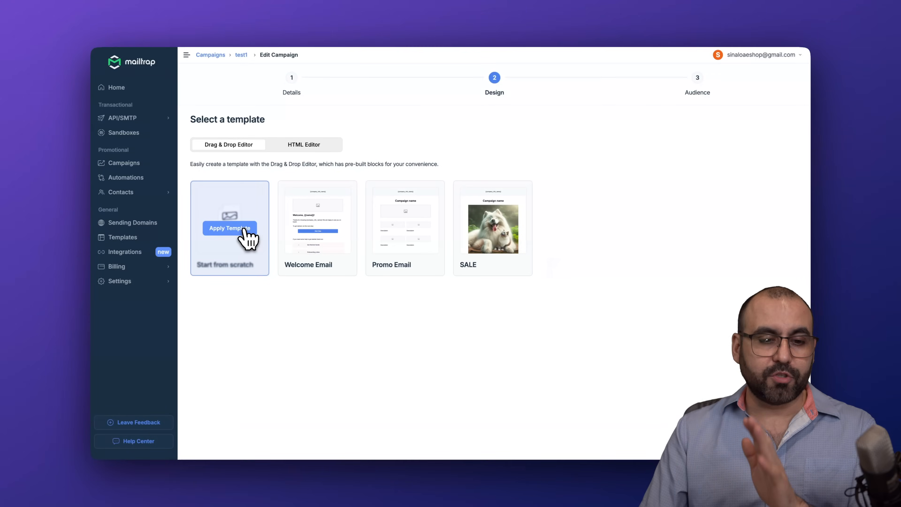
mouse_move(301, 227)
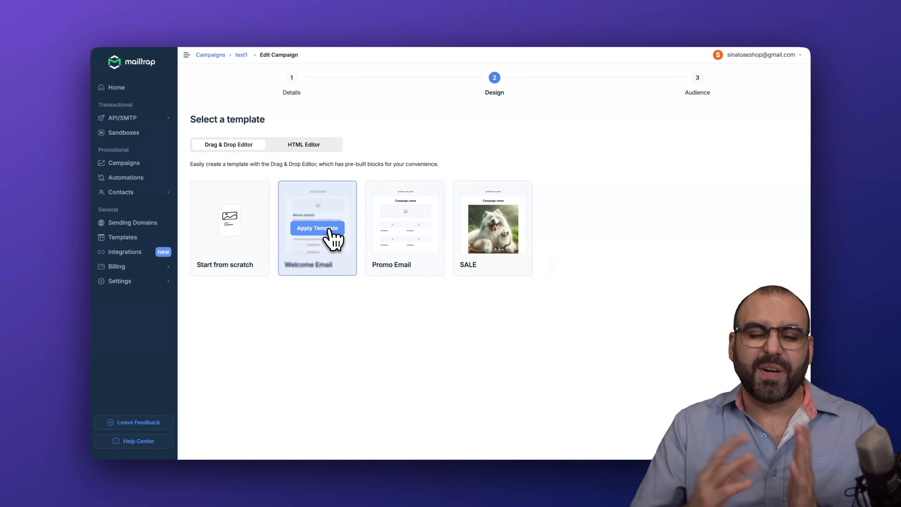
mouse_move(400, 236)
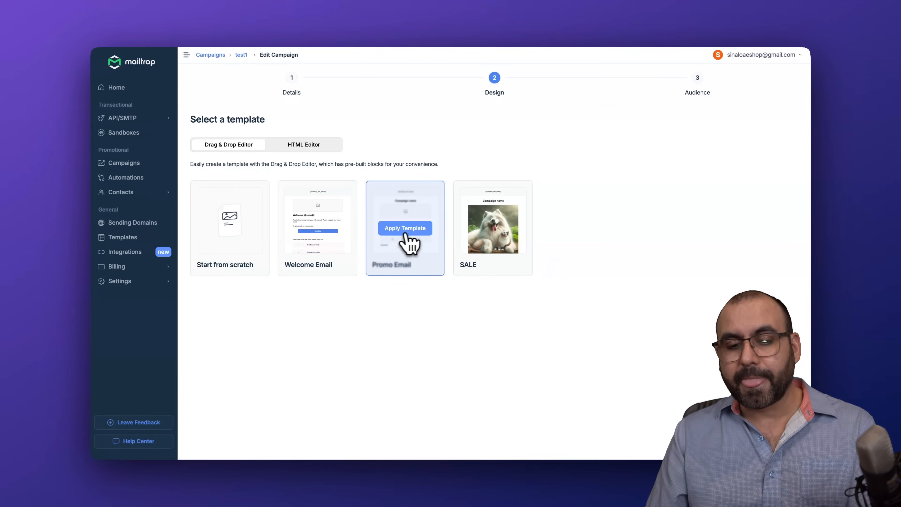
mouse_move(514, 231)
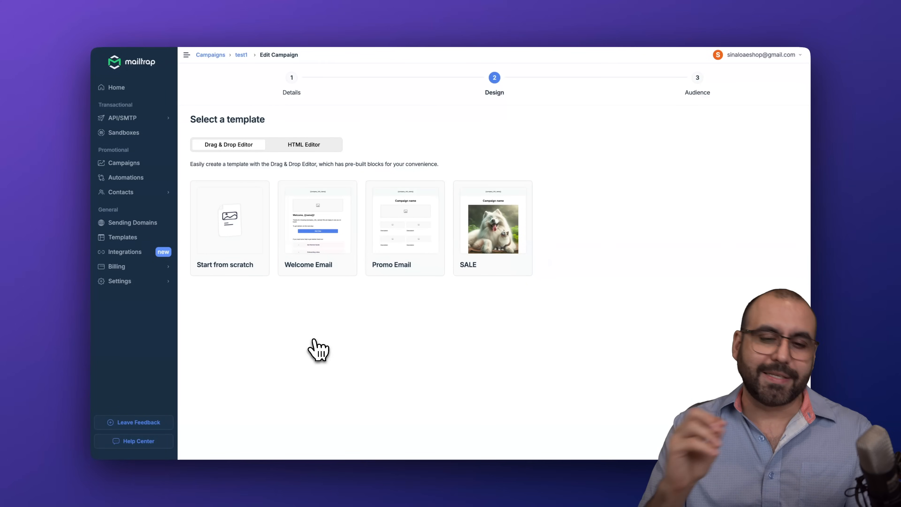
mouse_move(395, 237)
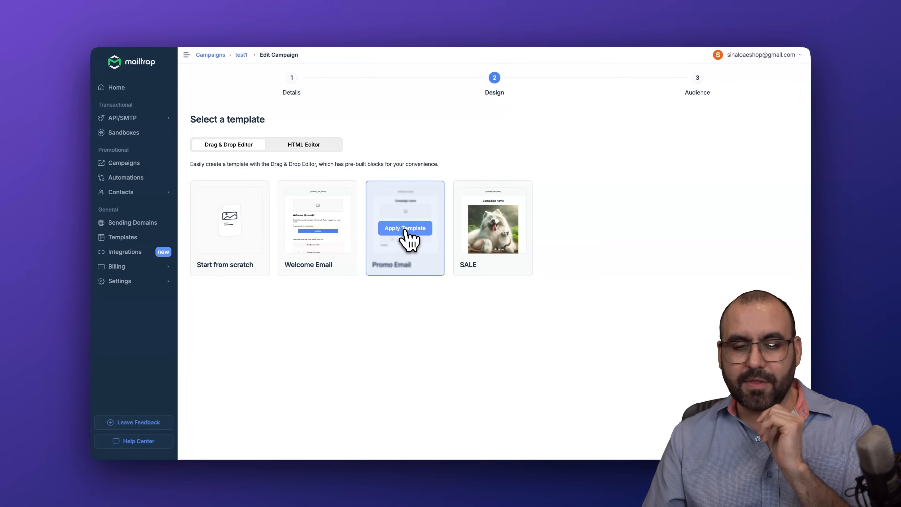
left_click(413, 232)
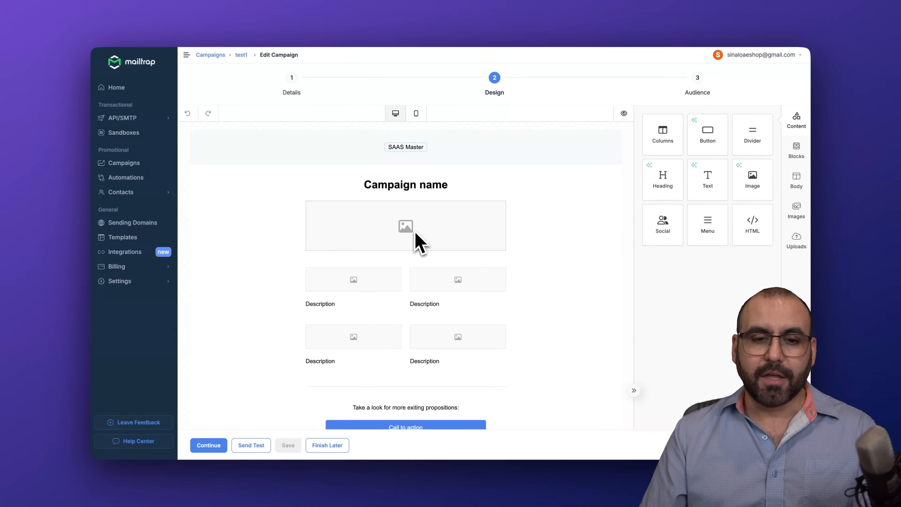
left_click(416, 115)
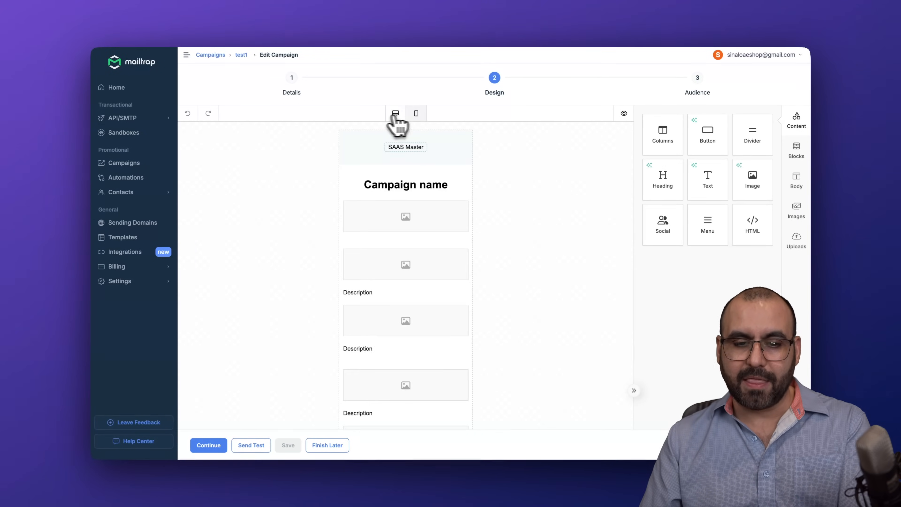
left_click(395, 114)
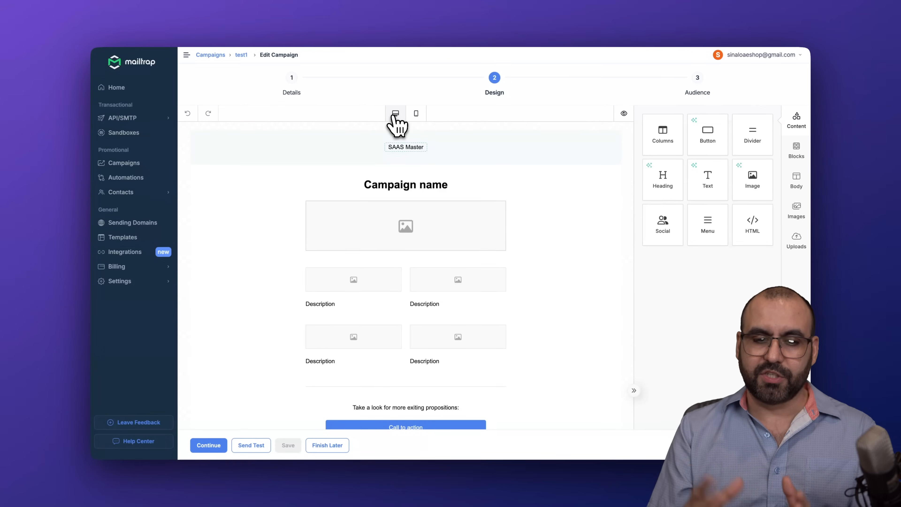
left_click(401, 186)
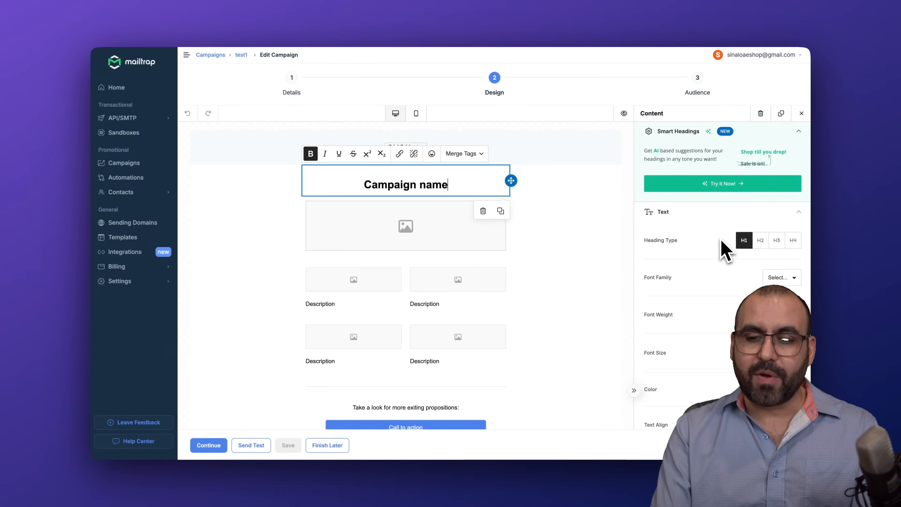
scroll(708, 237, "down", 7)
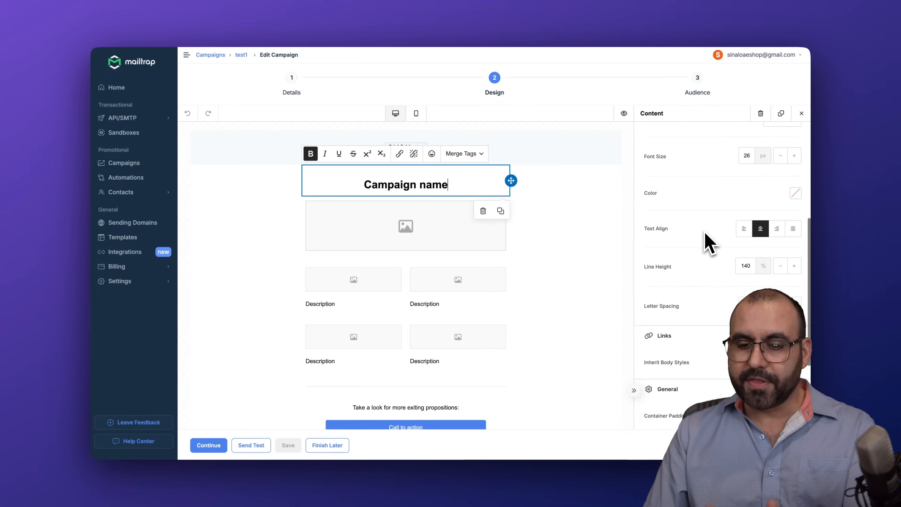
scroll(706, 235, "down", 4)
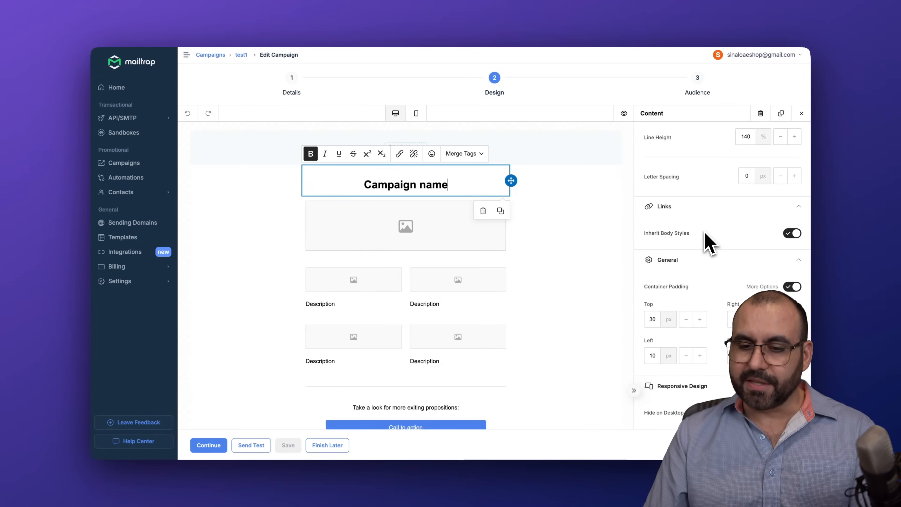
scroll(706, 234, "up", 11)
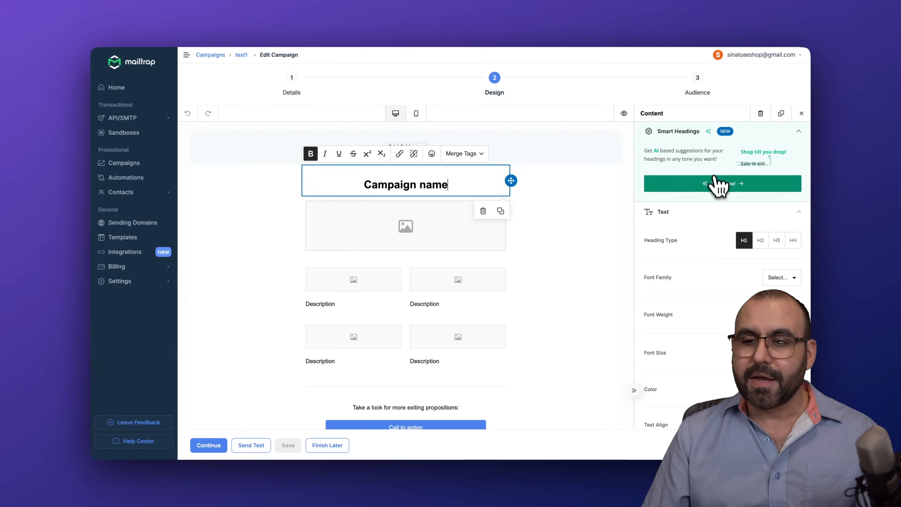
Step: Replace the heading with the Friendly Smart Headings suggestion 'Discover Our Latest Offers and Save Big'
left_click(719, 181)
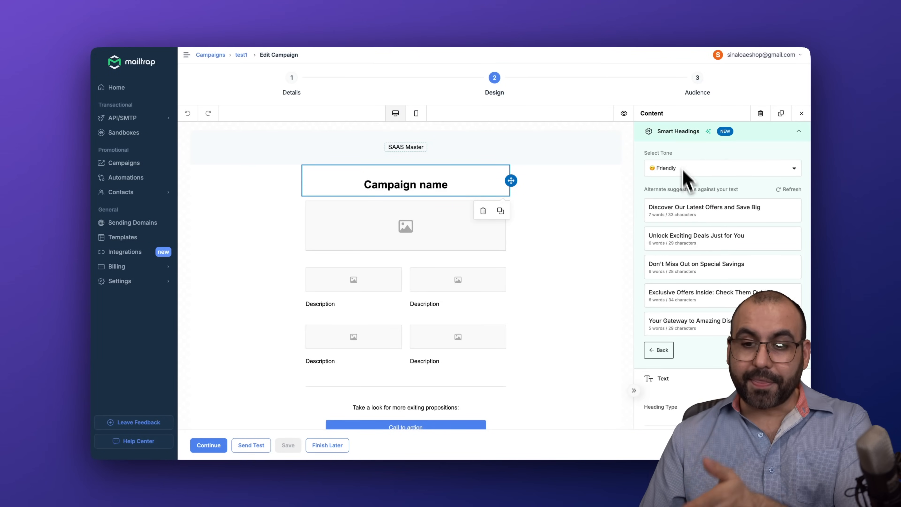
left_click(704, 169)
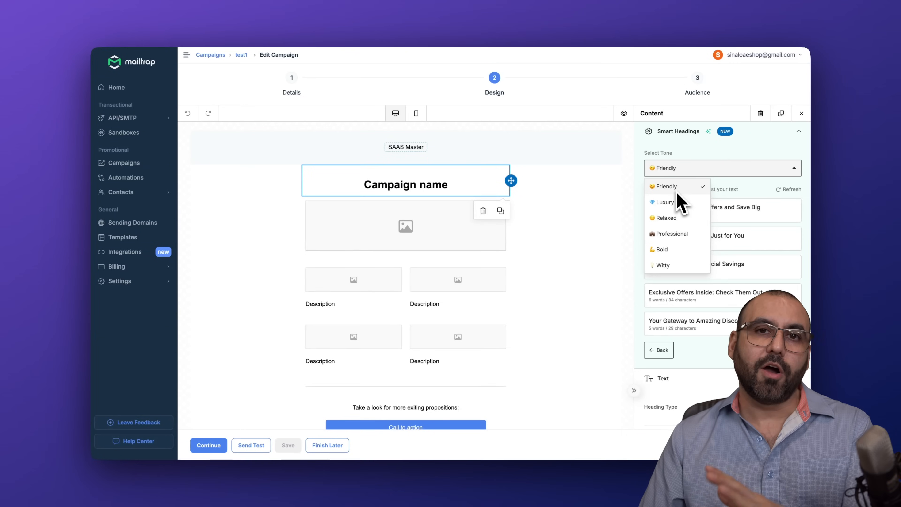
left_click(748, 194)
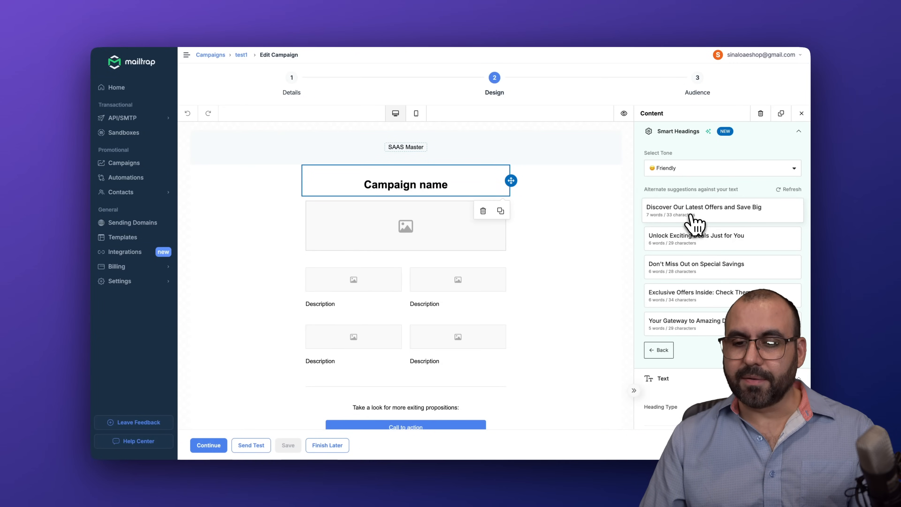
left_click(702, 213)
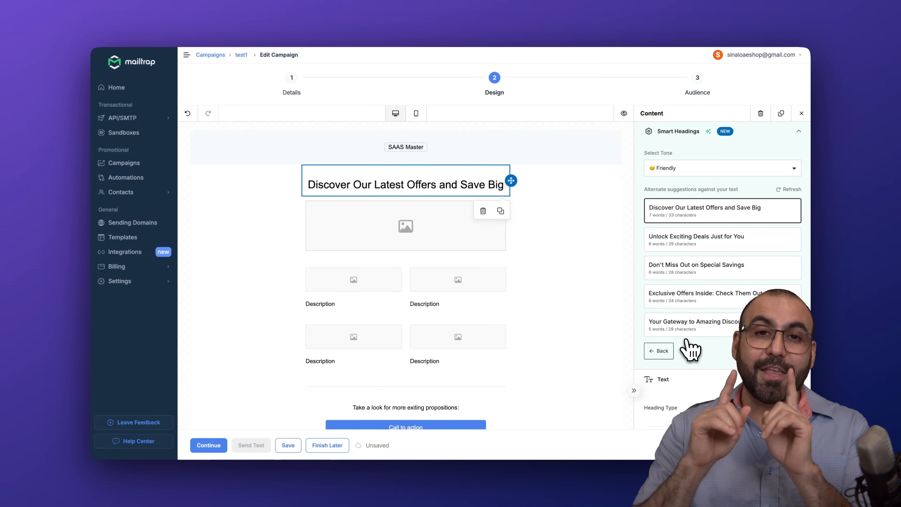
left_click(426, 236)
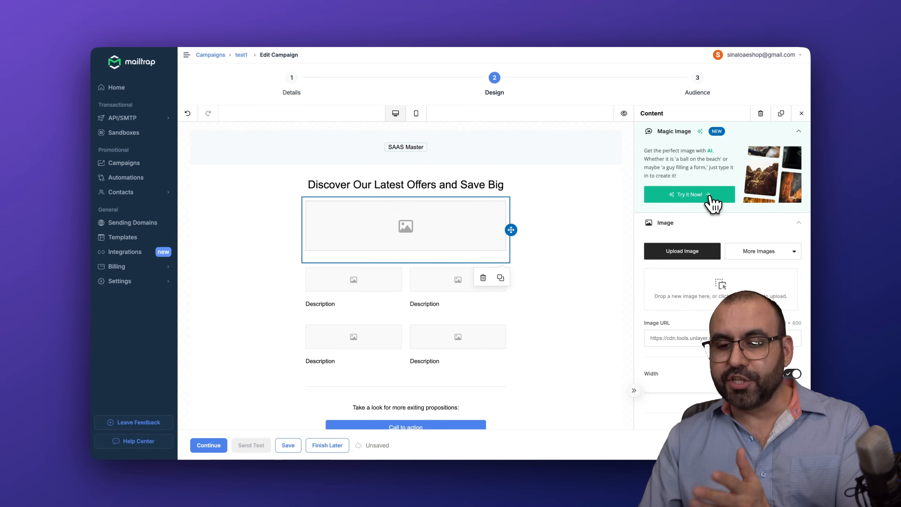
Step: Fill the image block with a Magic Image Realism picture of David DJing in headphones
left_click(689, 194)
scroll(656, 342, "down", 2)
scroll(659, 342, "up", 2)
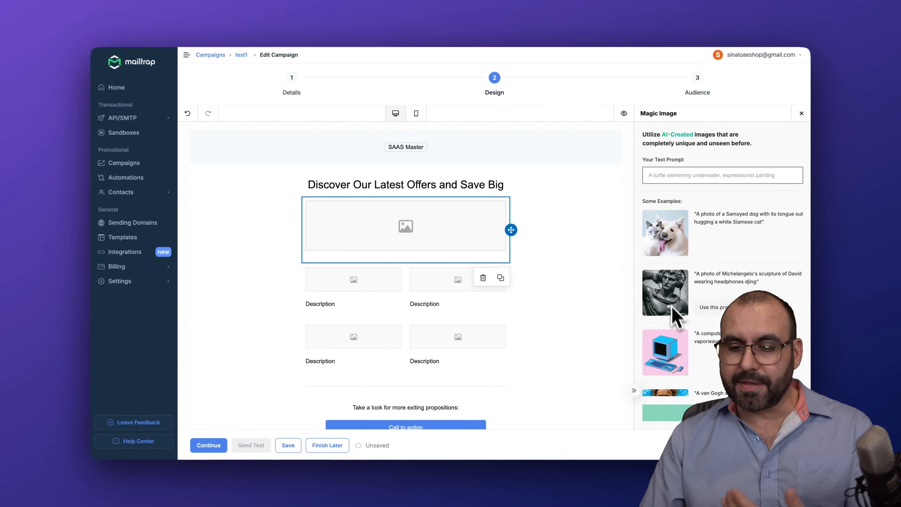
left_click(714, 308)
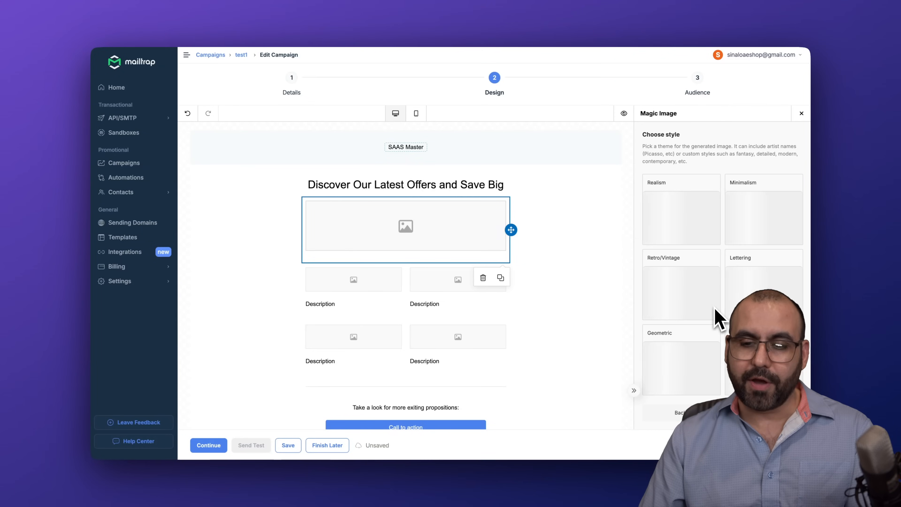
left_click(693, 221)
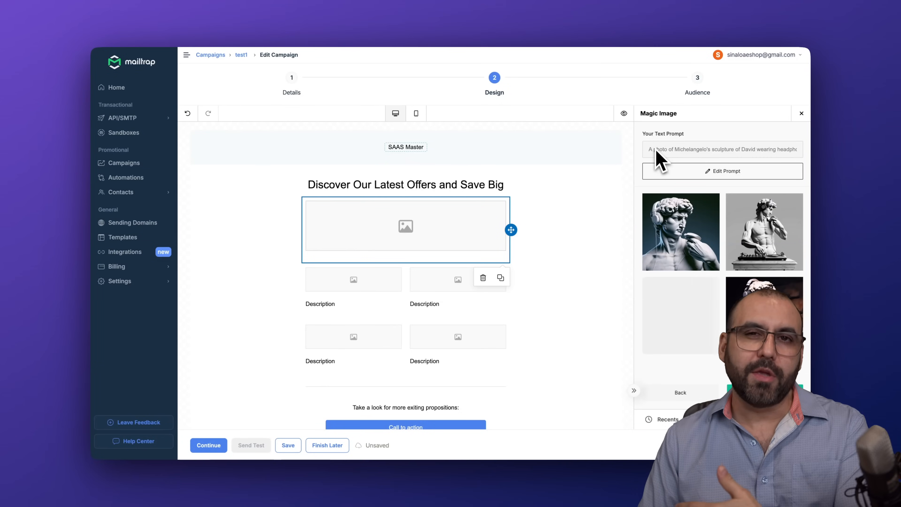
left_click(714, 229)
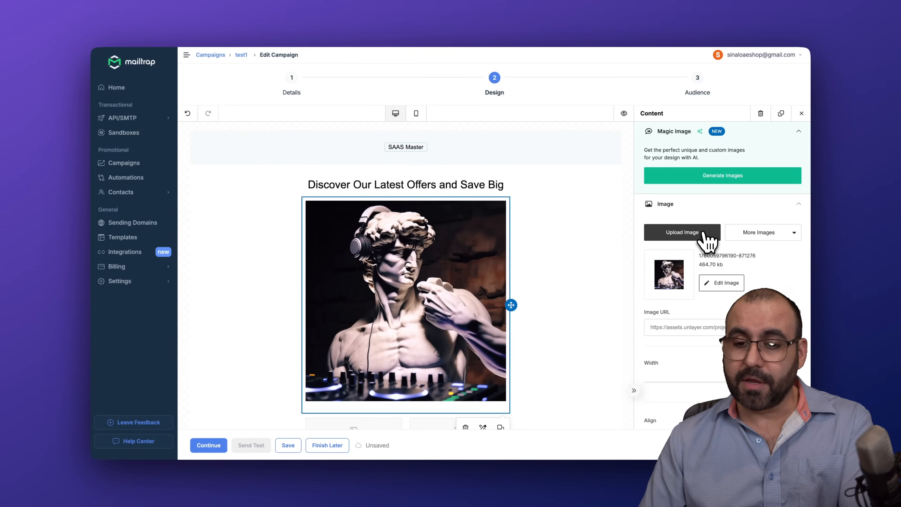
Step: Scroll through the email design and select the Call to action button
scroll(709, 248, "down", 5)
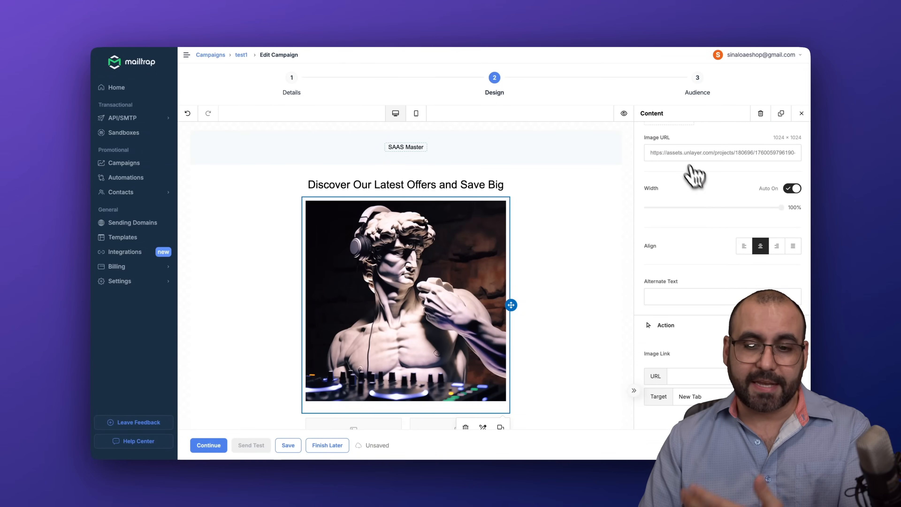
scroll(692, 177, "down", 5)
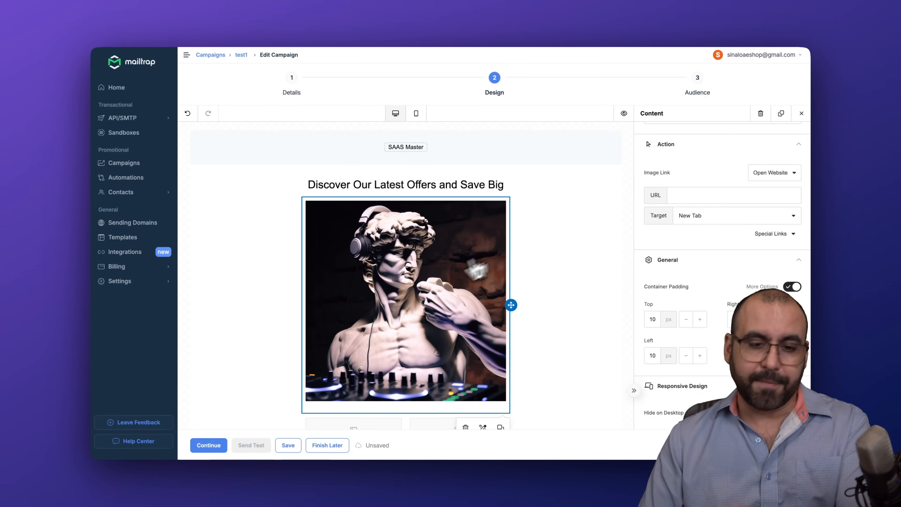
scroll(678, 334, "up", 8)
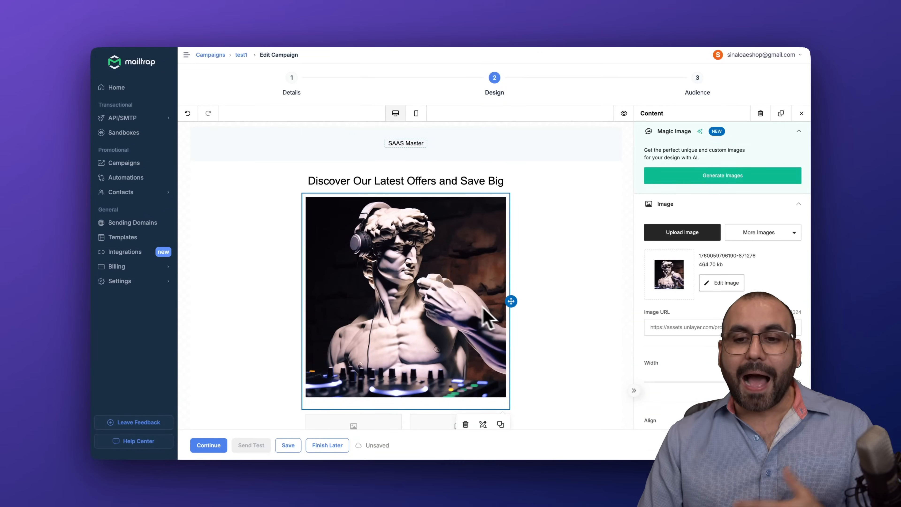
scroll(470, 308, "down", 9)
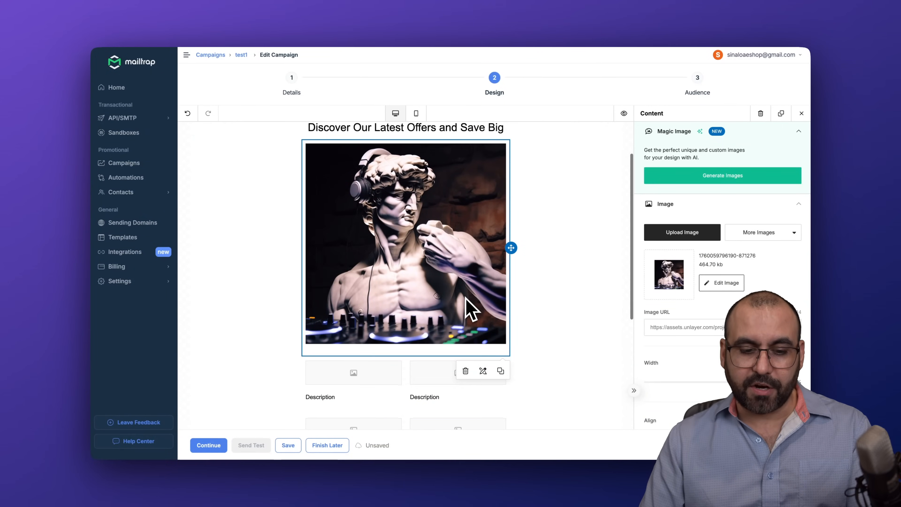
scroll(470, 309, "up", 9)
scroll(467, 308, "down", 7)
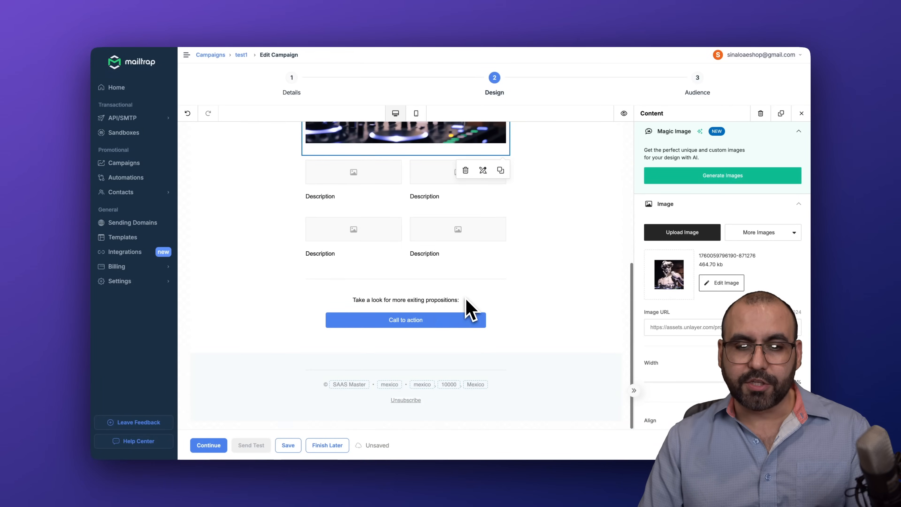
left_click(396, 321)
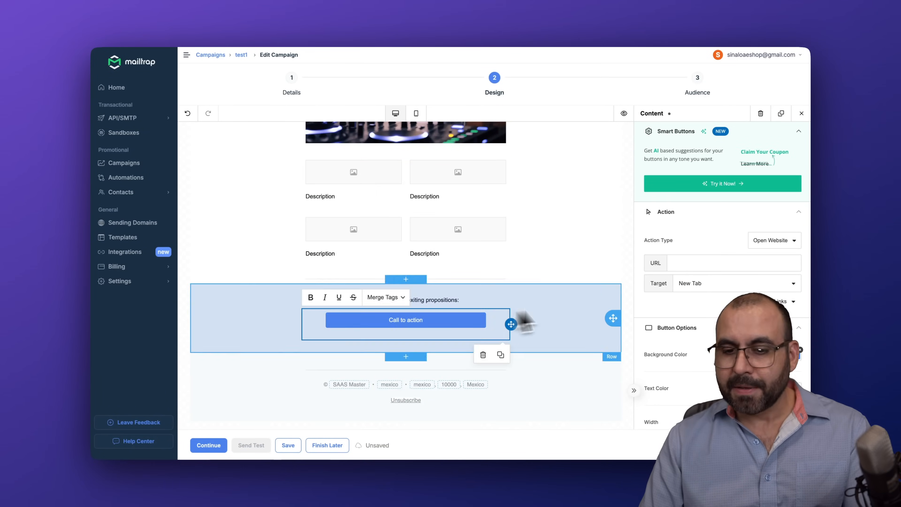
scroll(408, 248, "up", 7)
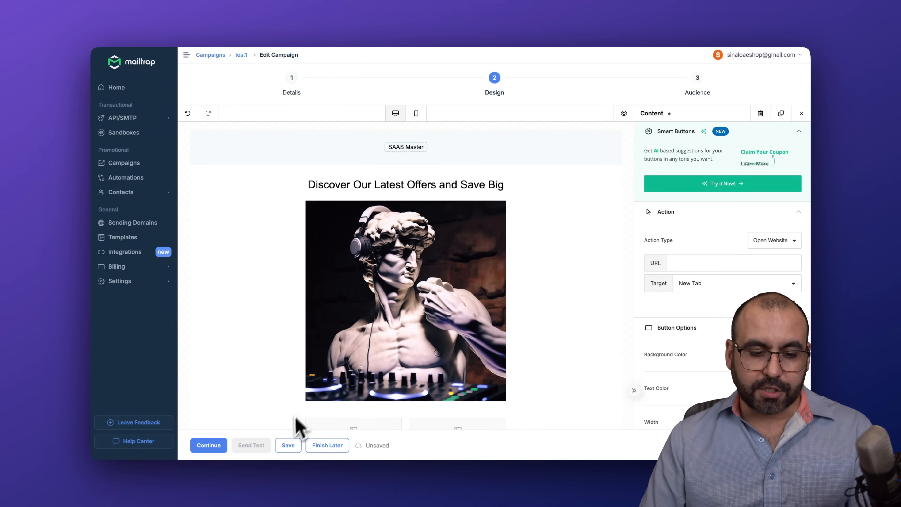
Step: Save the test1 email design and continue to the Audience step
left_click(287, 445)
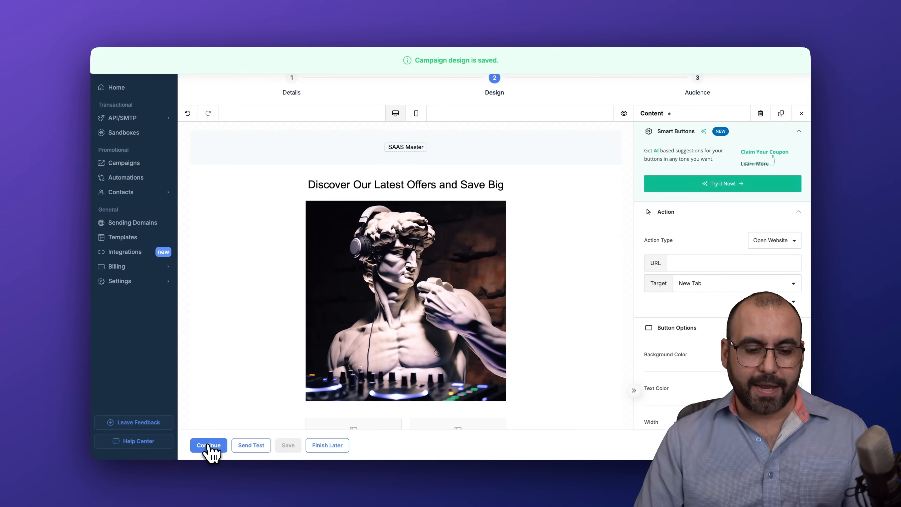
left_click(210, 446)
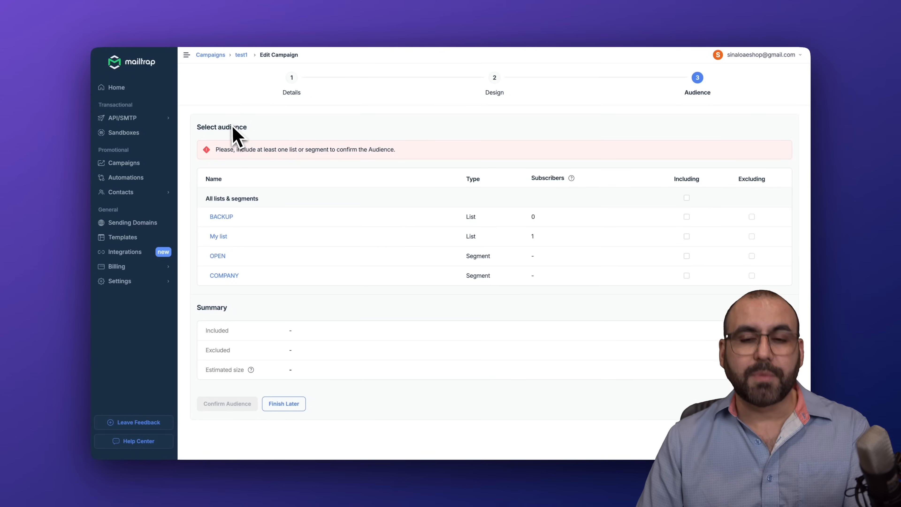
Step: Tick My list as included, then leave test1 as a draft and return to Campaigns
left_click(686, 236)
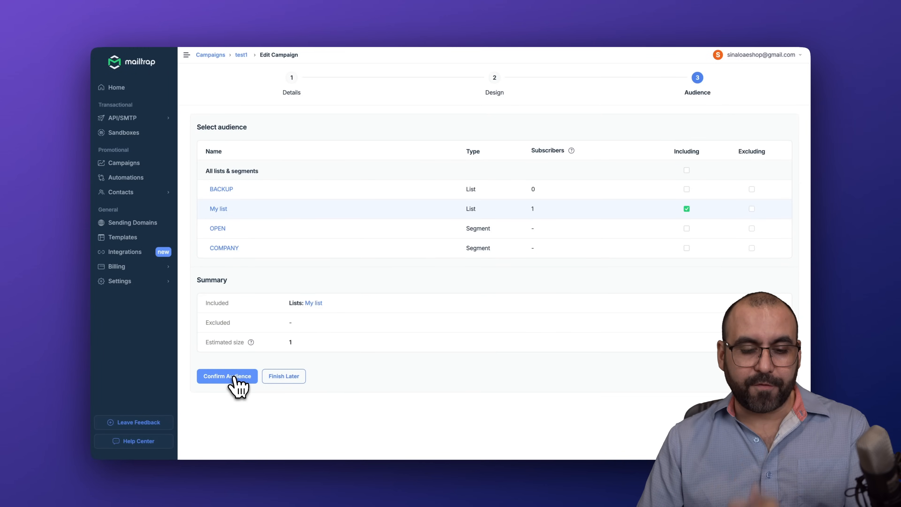
left_click(286, 376)
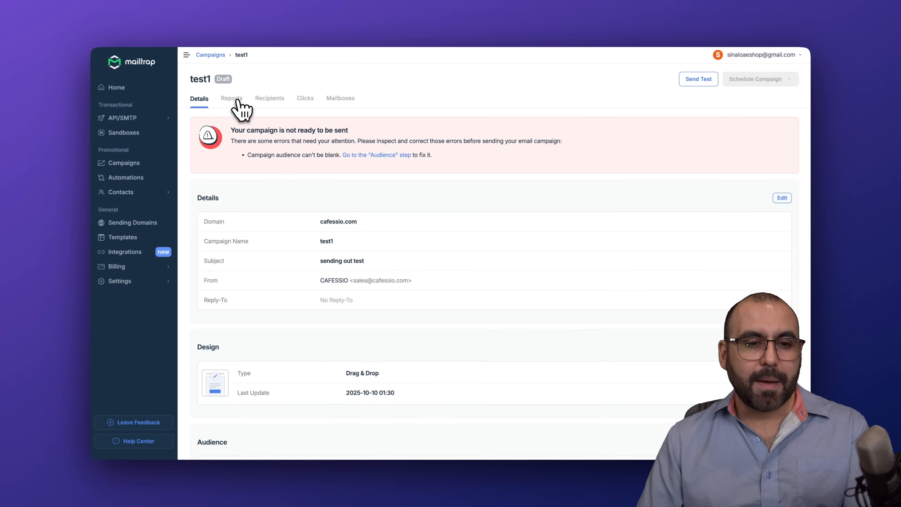
left_click(129, 167)
Step: Open the CAFESSIO campaign and view its Reports with send, delivery, open and click stats
left_click(244, 160)
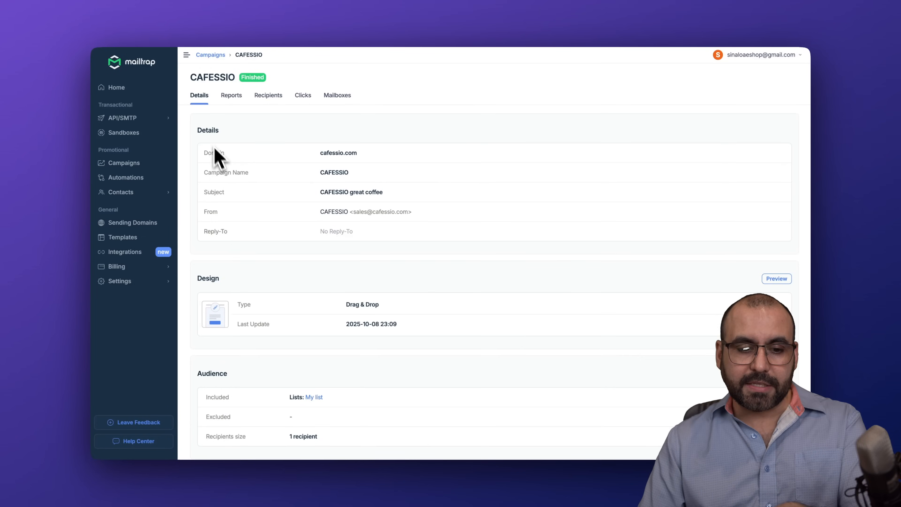
scroll(227, 199, "down", 1)
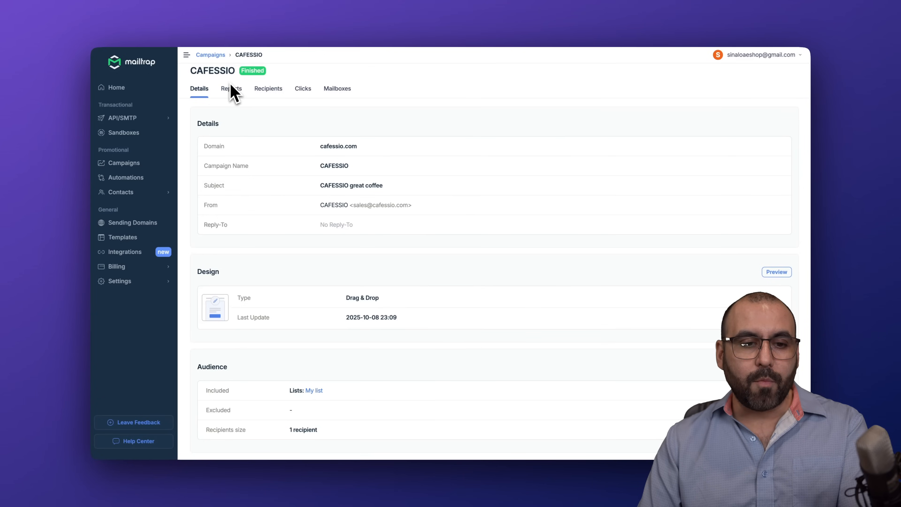
left_click(233, 93)
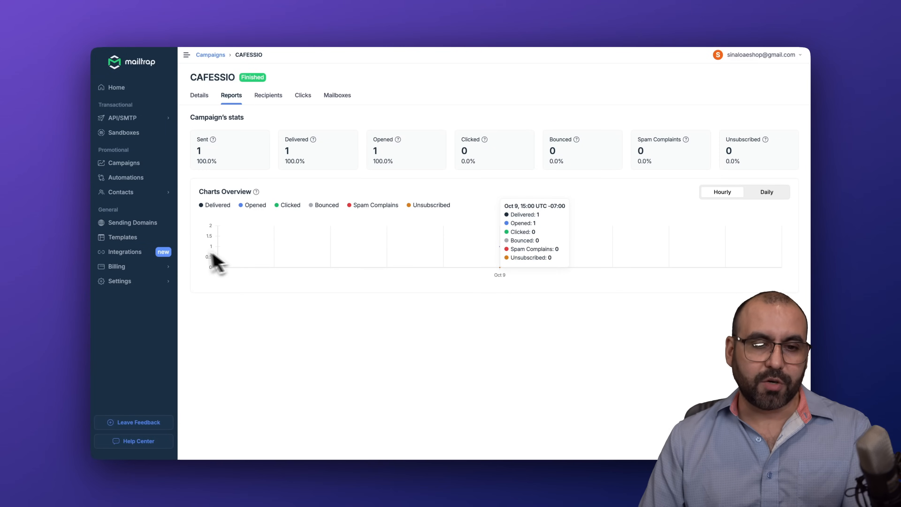
Step: Review CAFESSIO's Recipients, Clicks and Mailboxes stats, then go to the Automations list
left_click(270, 96)
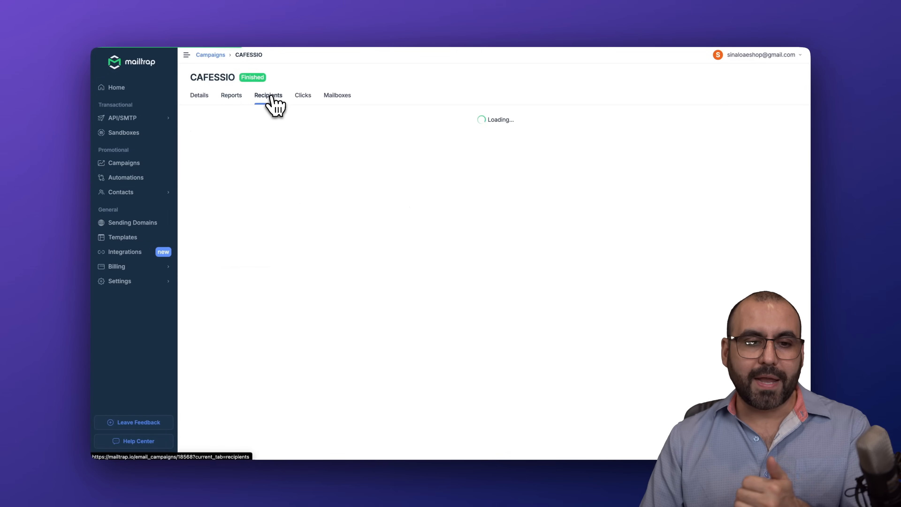
left_click(298, 101)
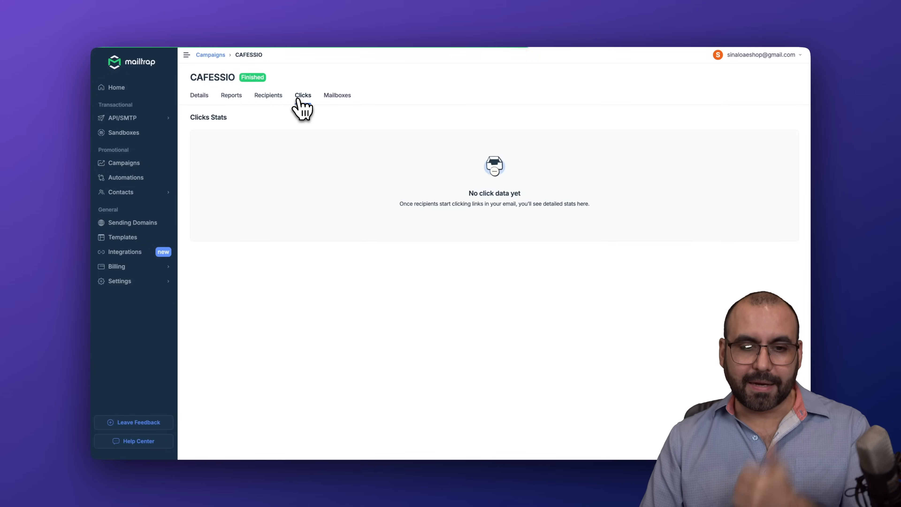
left_click(327, 97)
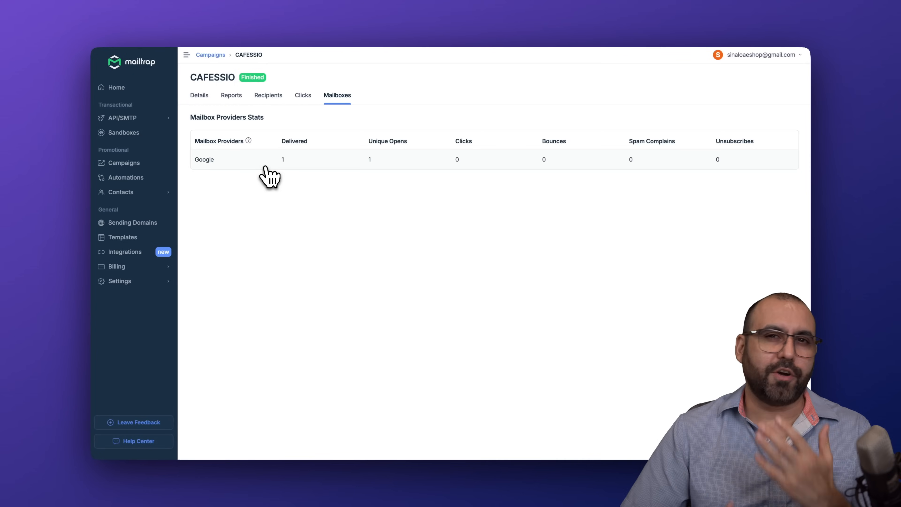
left_click(131, 177)
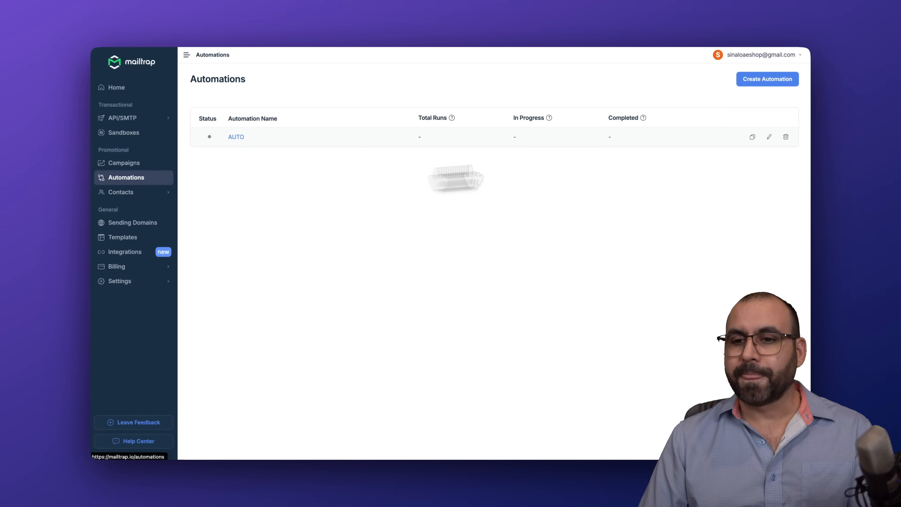
Step: Create a new automation named 'test' and open its Entry Trigger settings
left_click(772, 85)
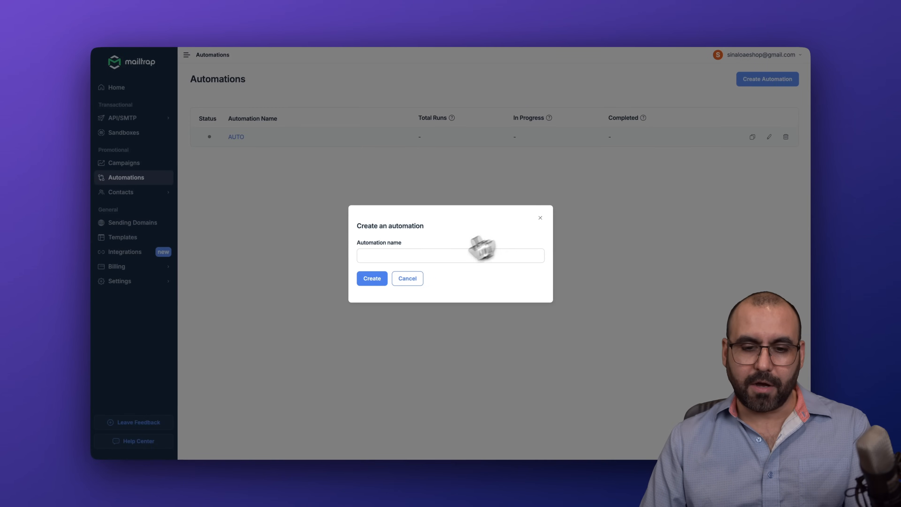
left_click(443, 254)
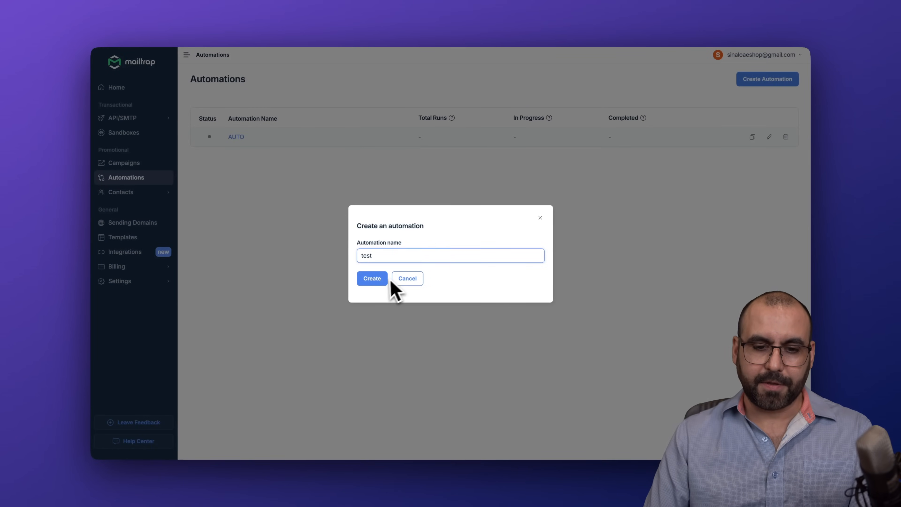
left_click(383, 279)
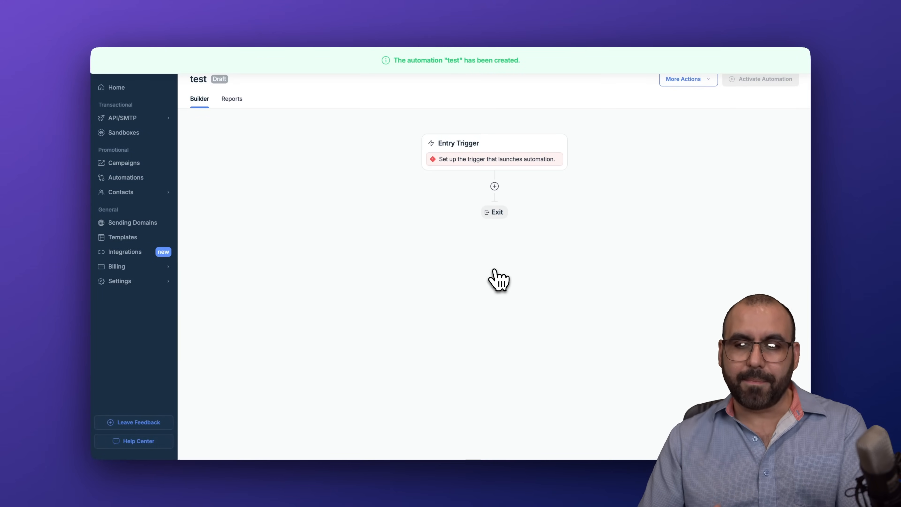
left_click(481, 164)
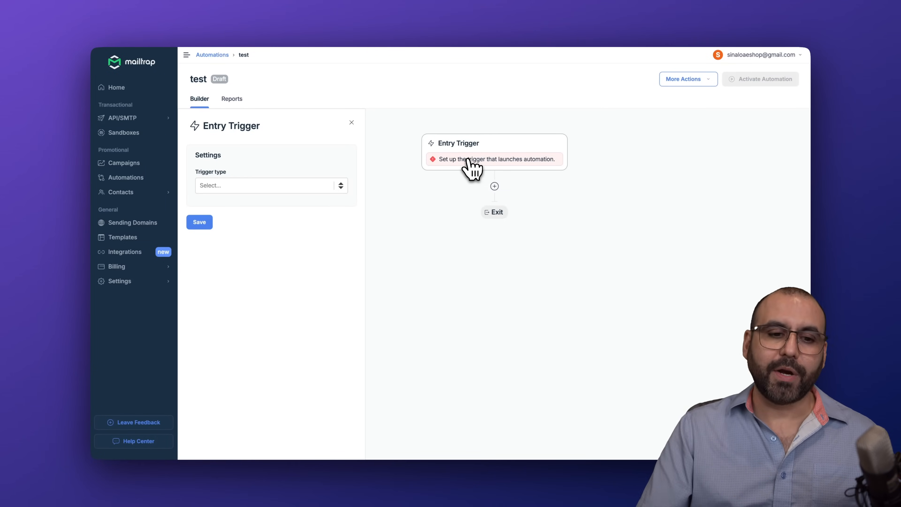
Step: Set the entry trigger to 'Contact added to list' using My list, and save it
left_click(244, 186)
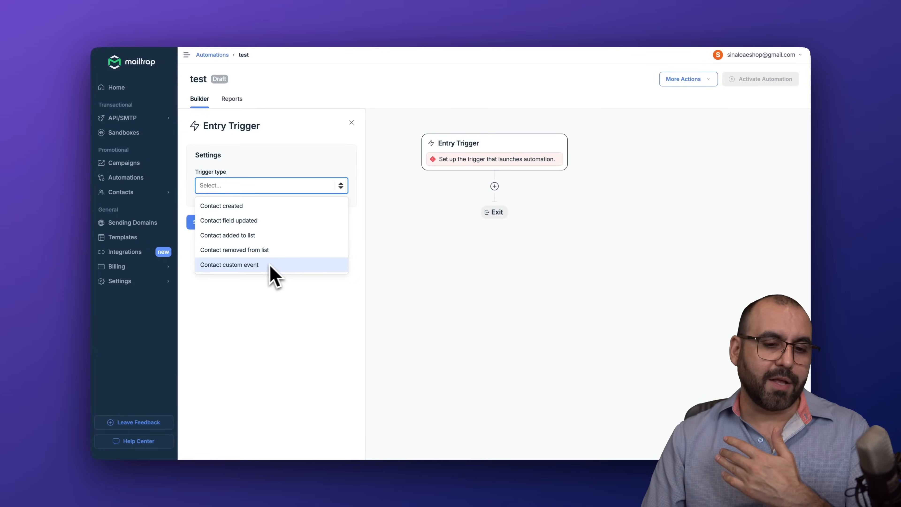
left_click(271, 240)
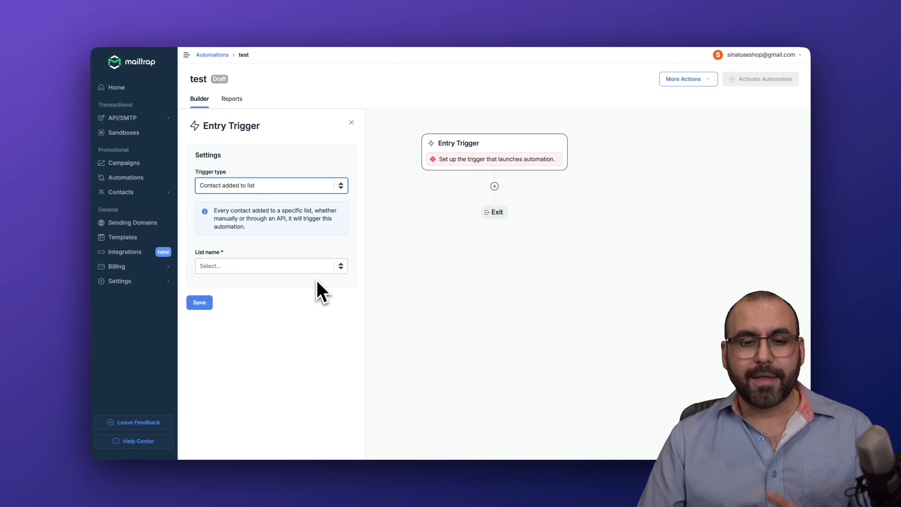
left_click(251, 272)
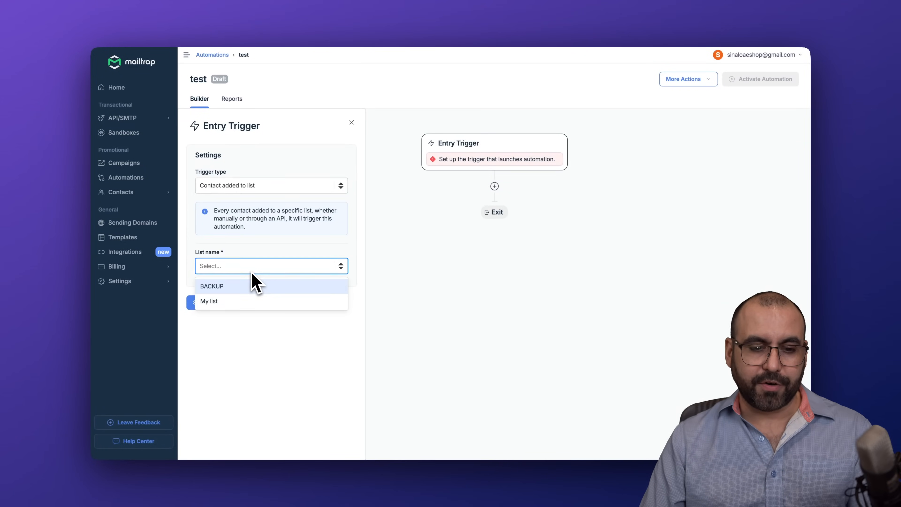
left_click(248, 302)
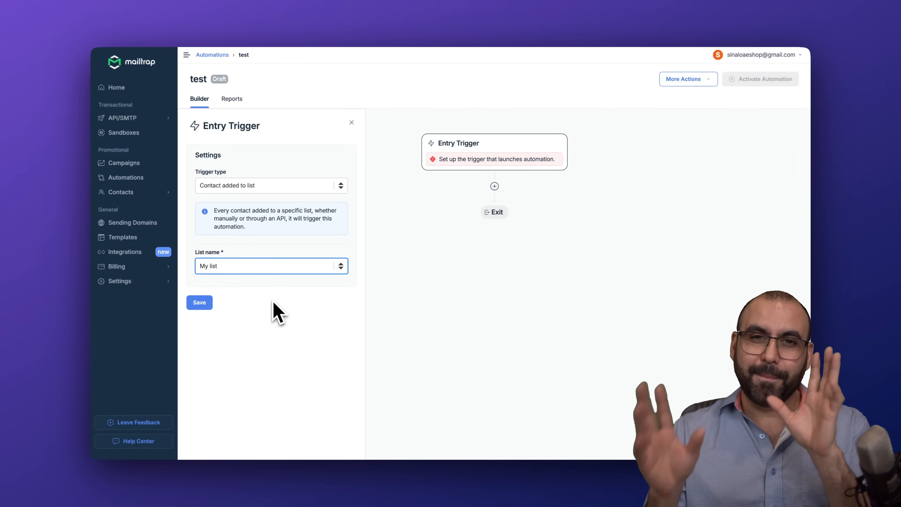
left_click(199, 302)
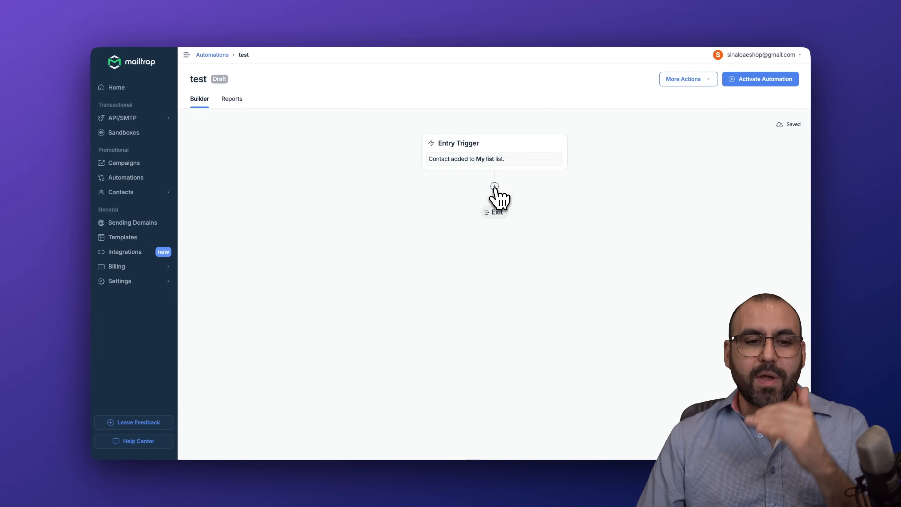
left_click(494, 187)
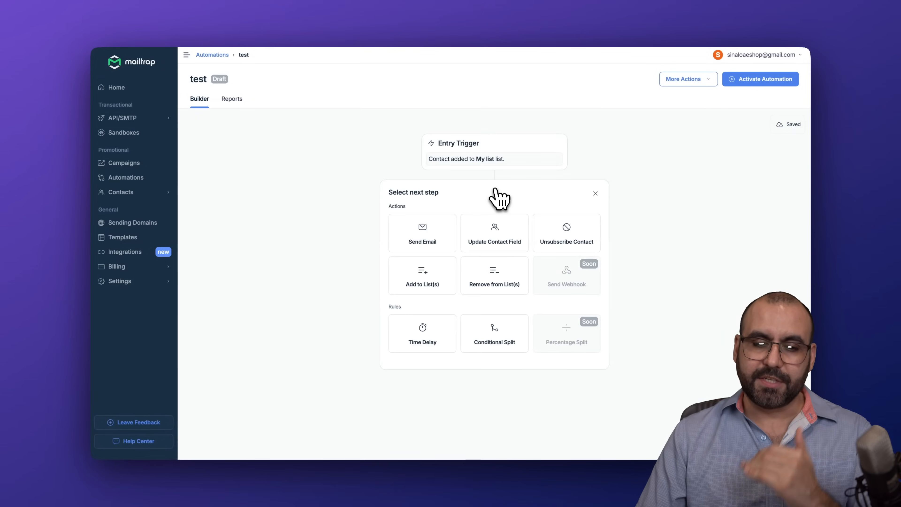
Step: Add an Add to List(s) step that puts contacts into the BACKUP list
mouse_move(443, 229)
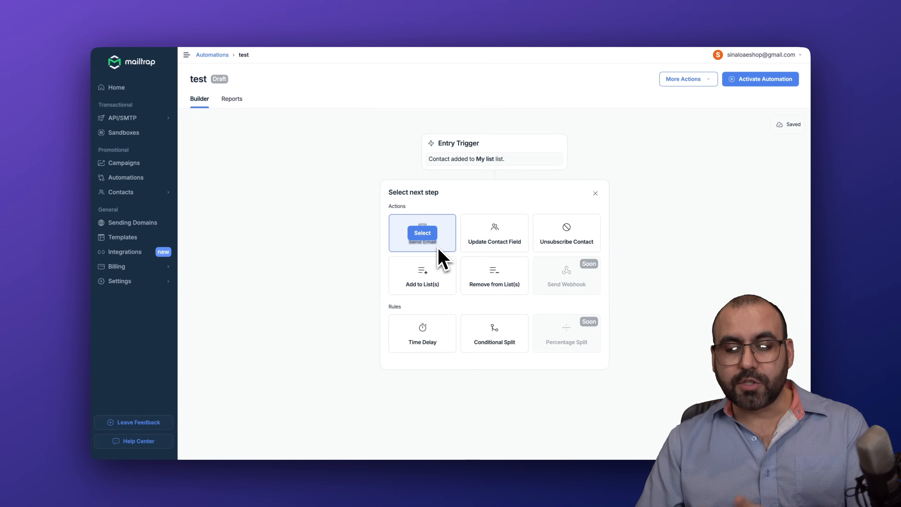
left_click(433, 282)
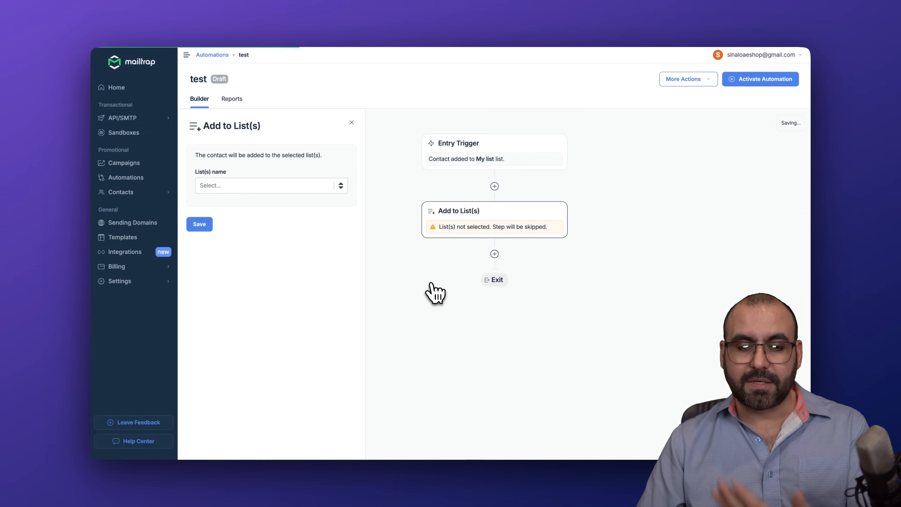
left_click(319, 188)
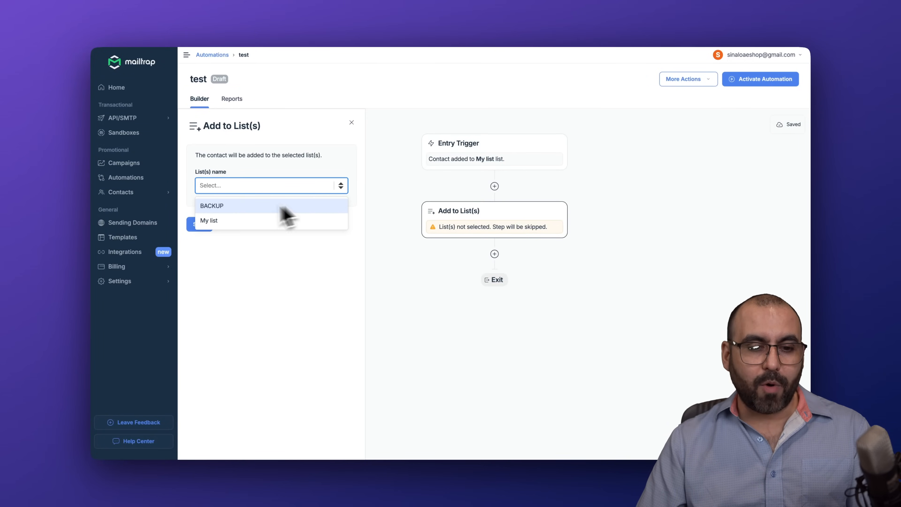
left_click(219, 205)
left_click(198, 224)
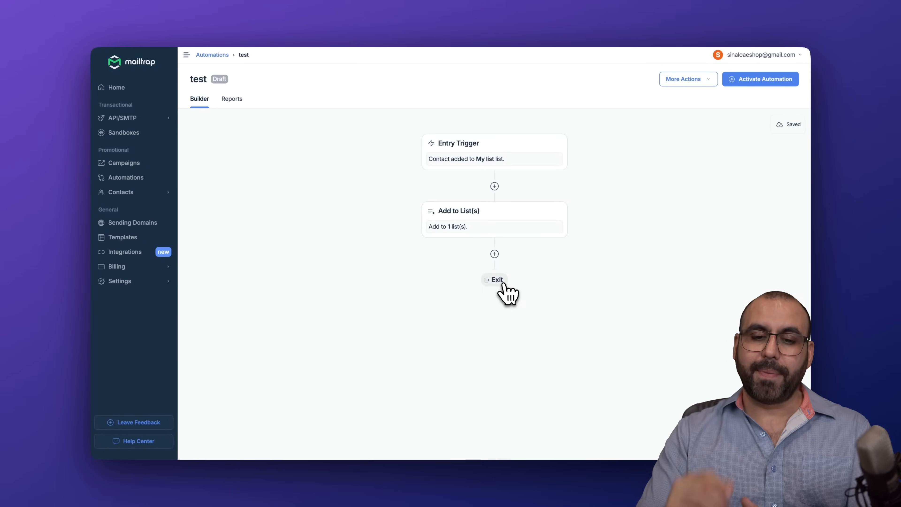
Step: Add a Time Delay step waiting 2 days after the Add to List(s) step
left_click(494, 253)
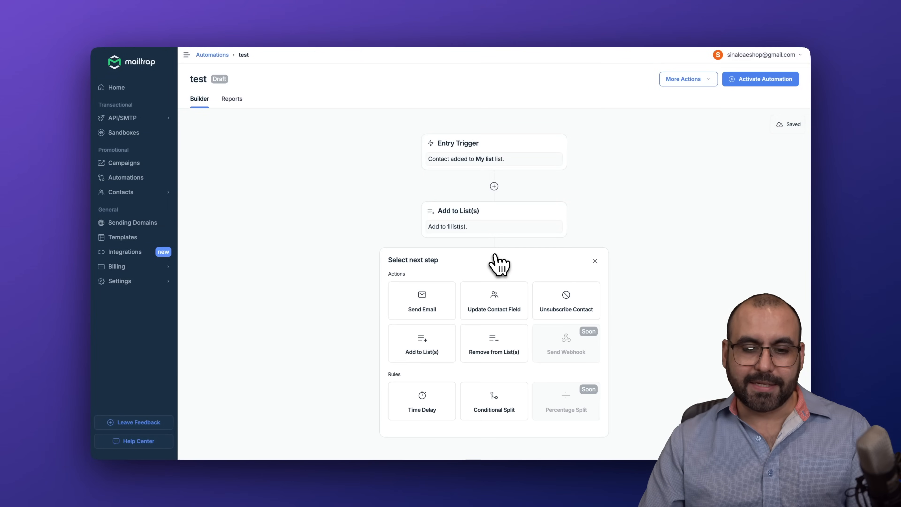
left_click(435, 401)
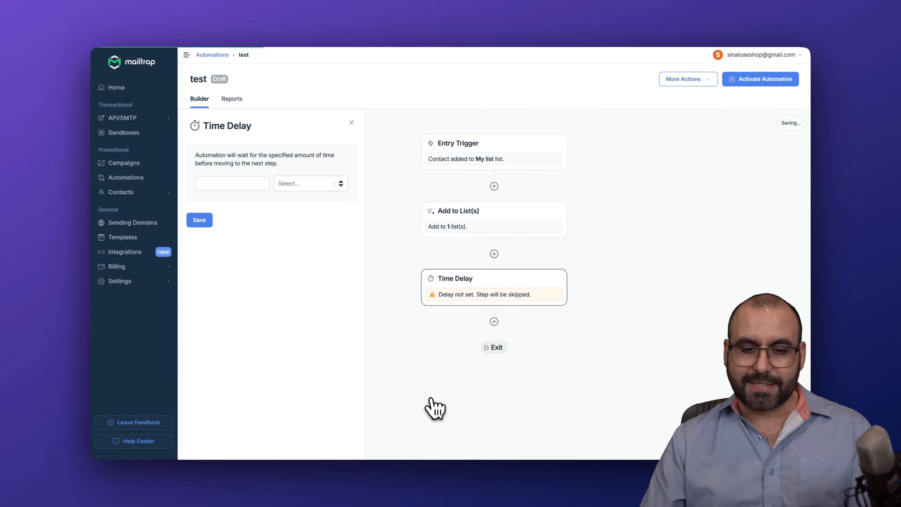
left_click(245, 182)
left_click(304, 187)
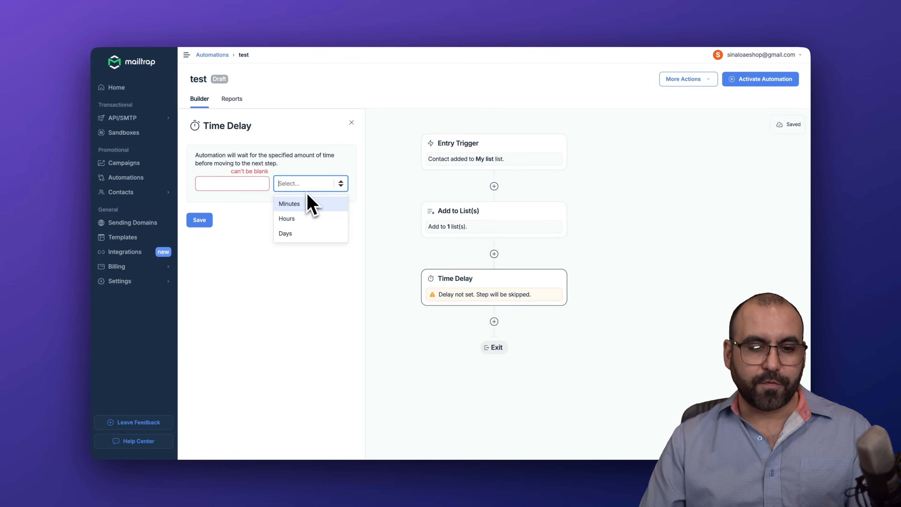
left_click(308, 219)
left_click(233, 183)
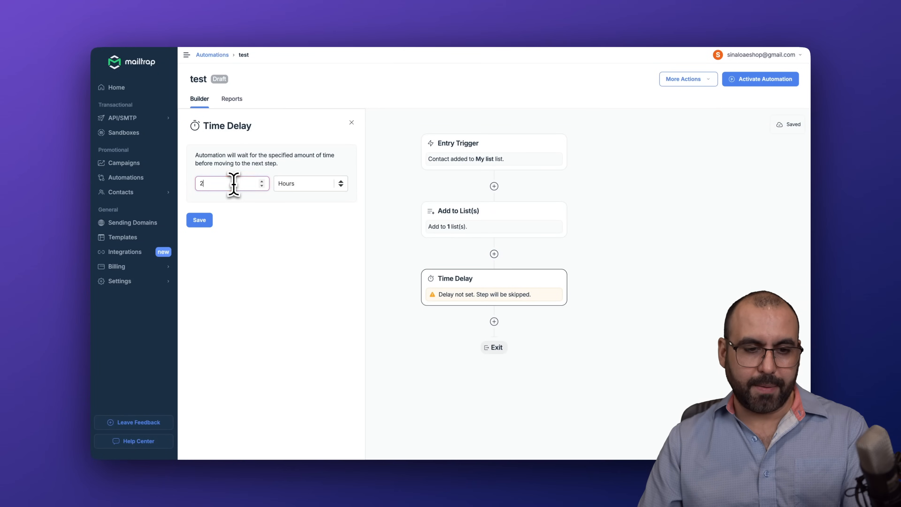
left_click(300, 189)
left_click(297, 231)
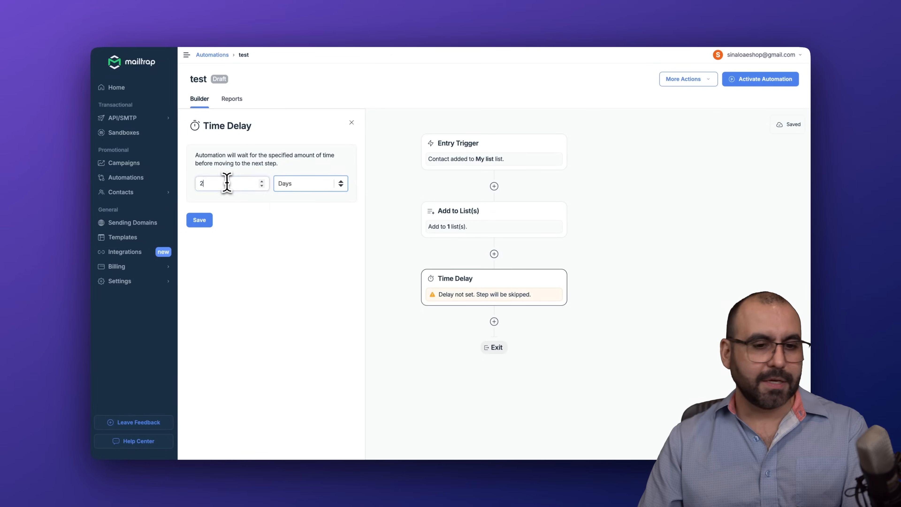
left_click(201, 222)
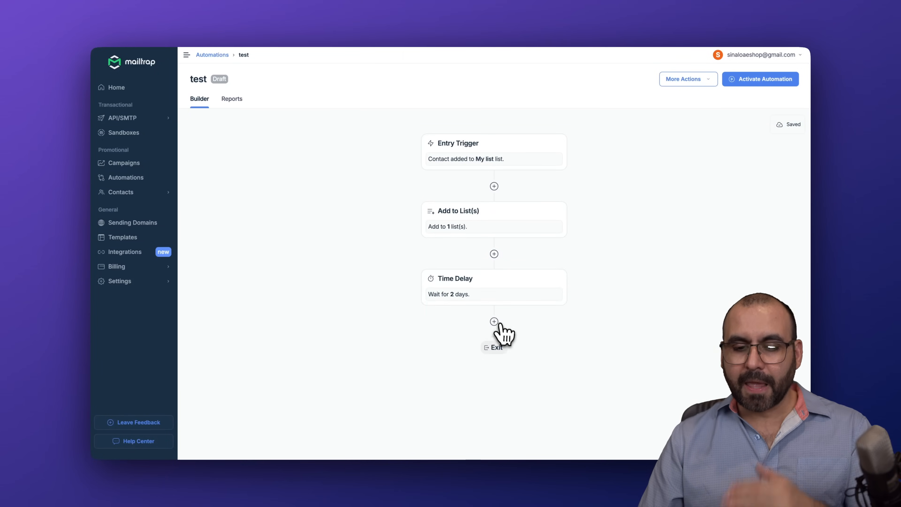
left_click(494, 322)
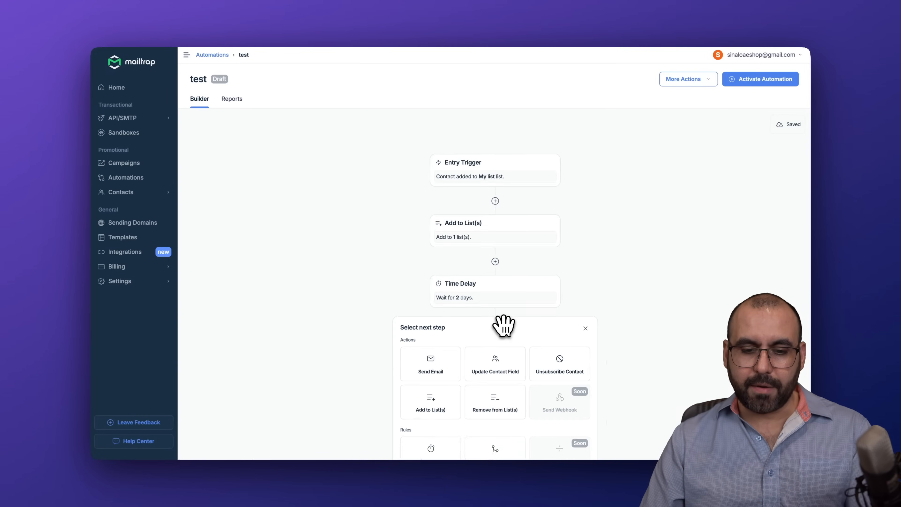
Step: Choose the Send Email action as the step following the 2-day delay
scroll(635, 245, "down", 4)
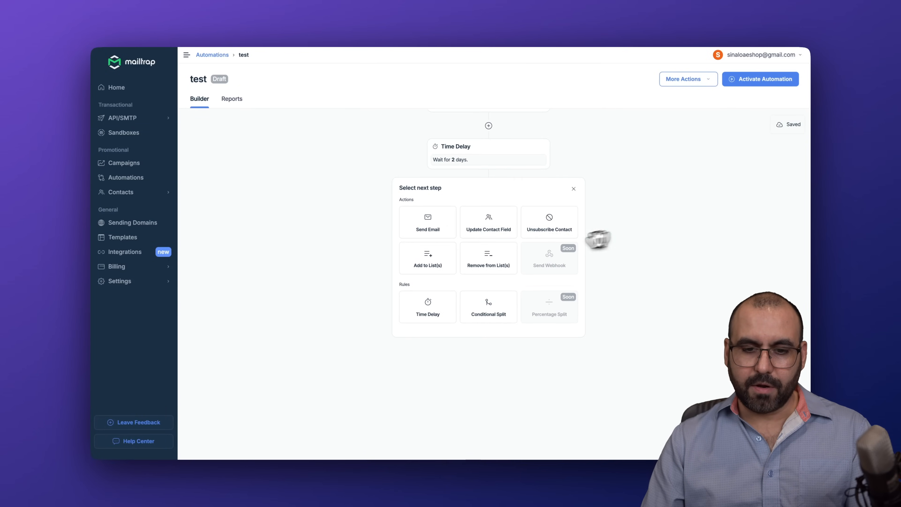
scroll(535, 254, "up", 5)
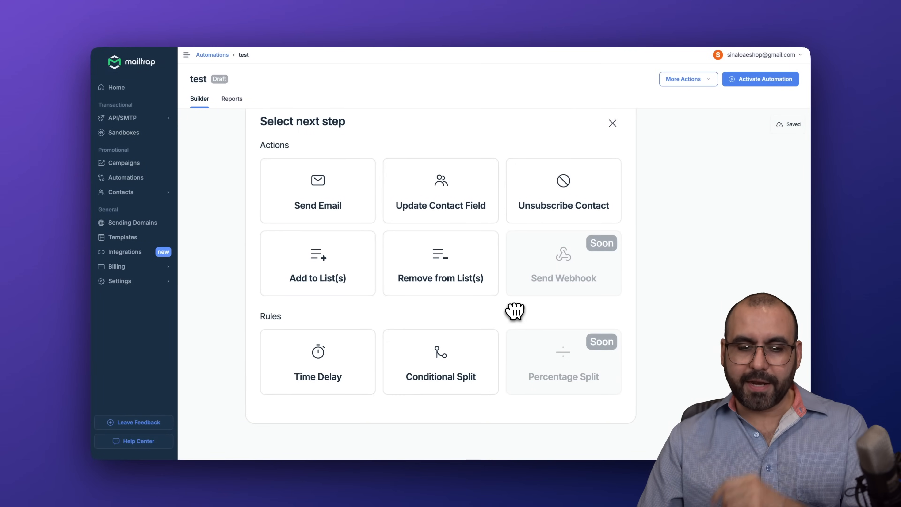
mouse_move(421, 319)
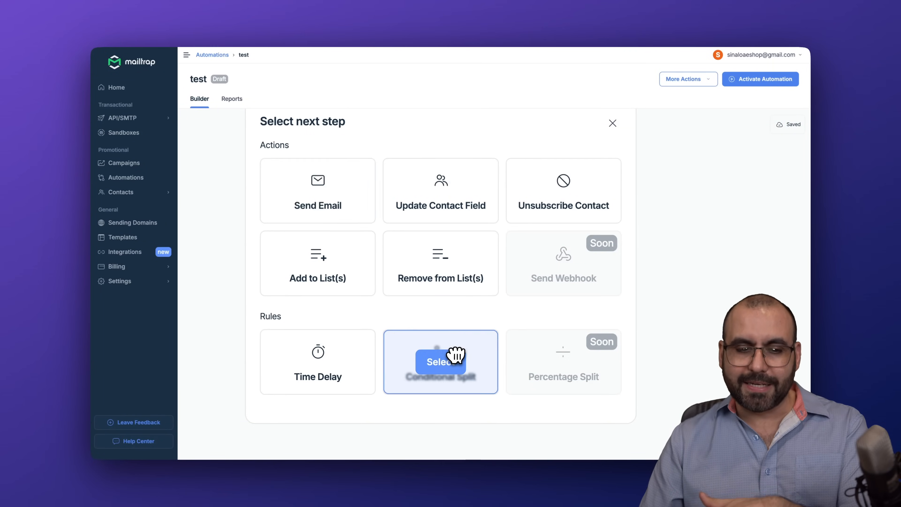
left_click(320, 197)
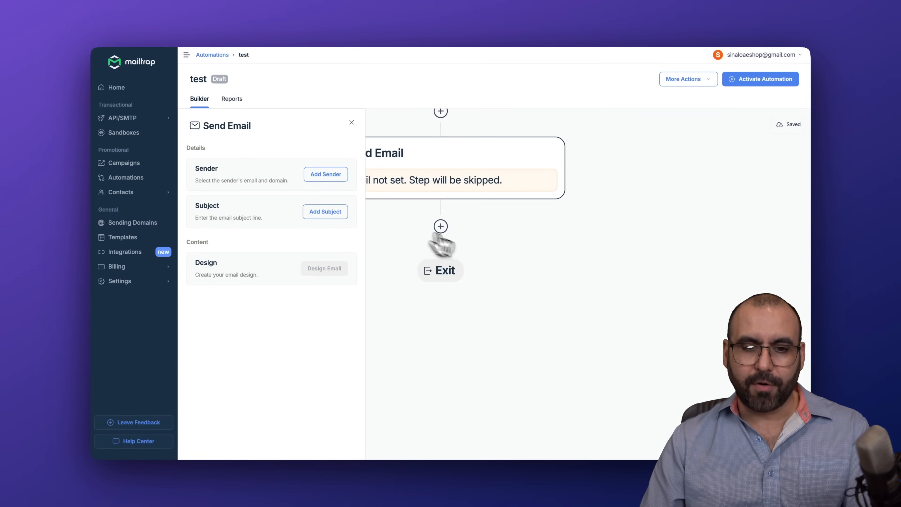
Step: Set the email sender to the cafessio.com domain with name and address 'test'
left_click_drag(492, 256, 592, 287)
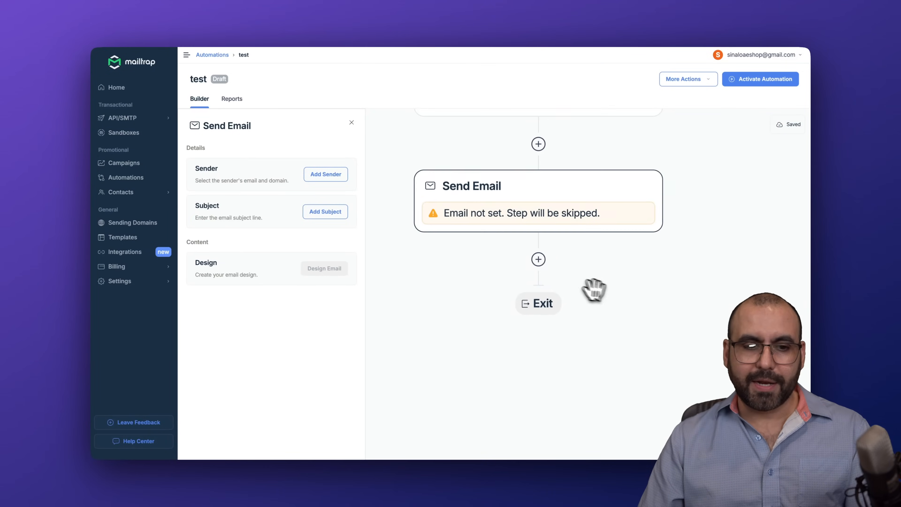
left_click(326, 174)
left_click(271, 209)
left_click(238, 234)
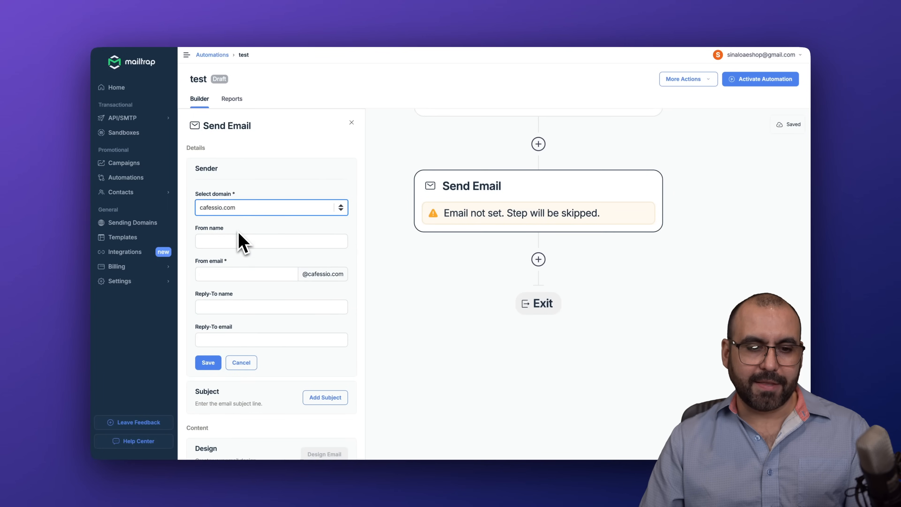
left_click(240, 241)
type("test")
left_click(230, 274)
type("test")
left_click(212, 362)
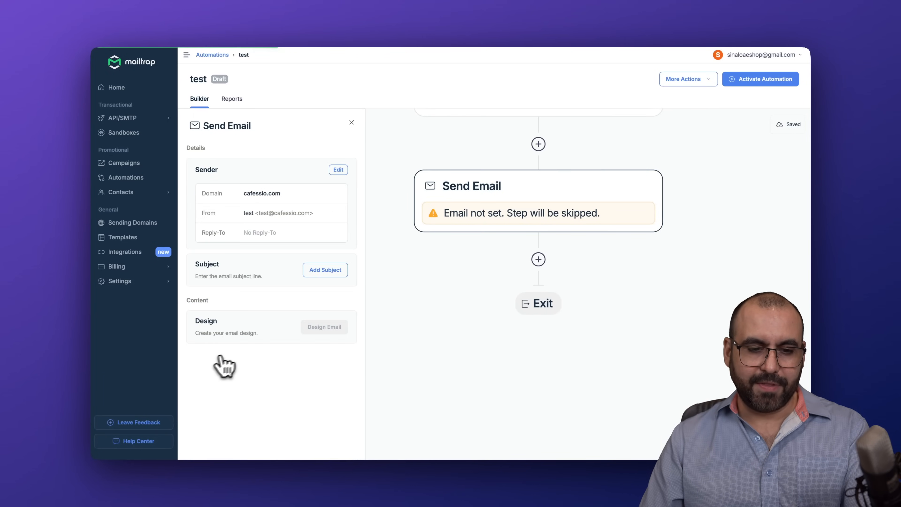
Step: Give the email the subject line 'test'
left_click(332, 271)
left_click(252, 302)
type("test")
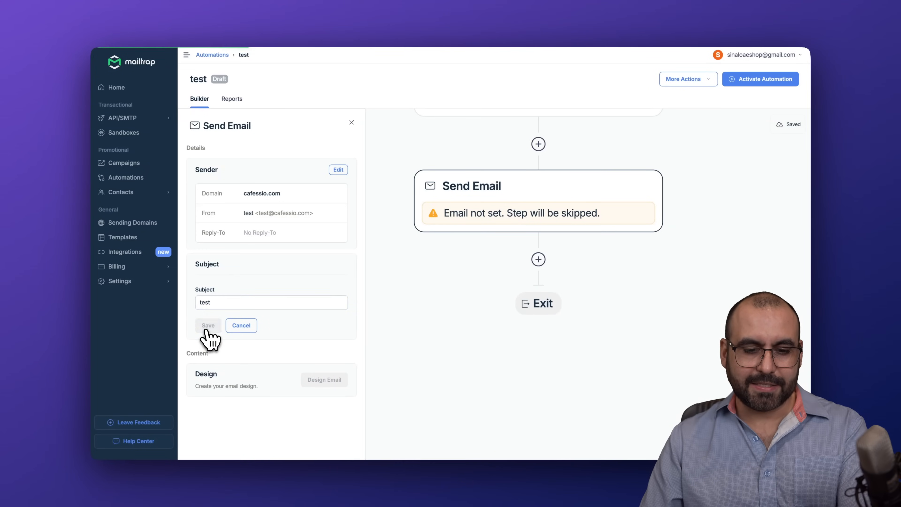
left_click(208, 325)
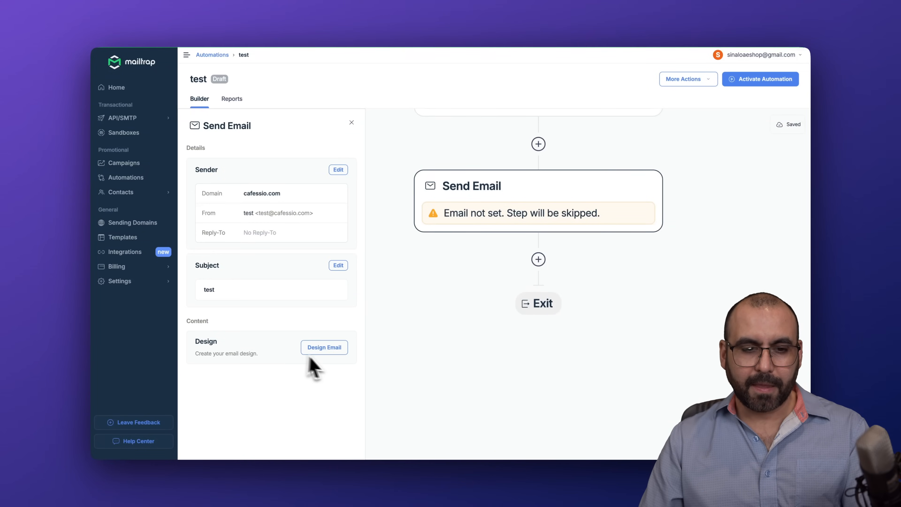
Step: Use the Welcome Email template as the design and close the Send Email details
left_click(319, 348)
mouse_move(298, 202)
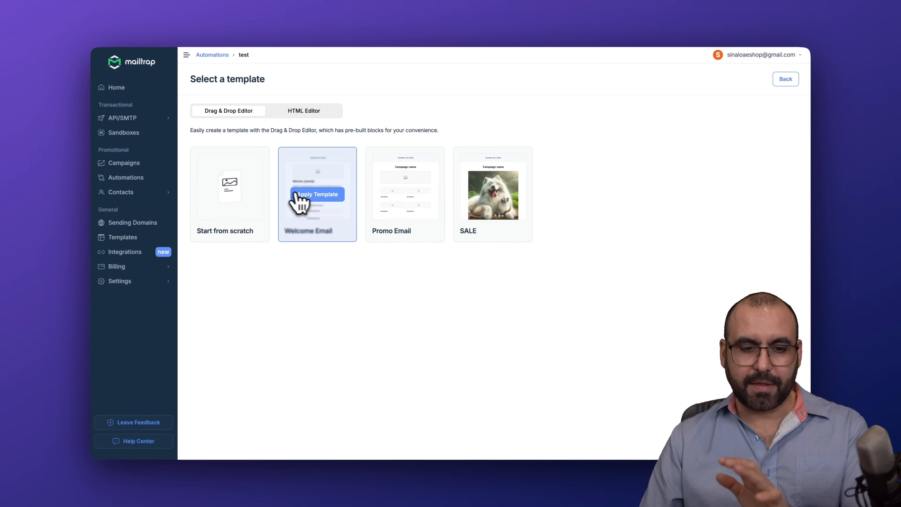
left_click(333, 197)
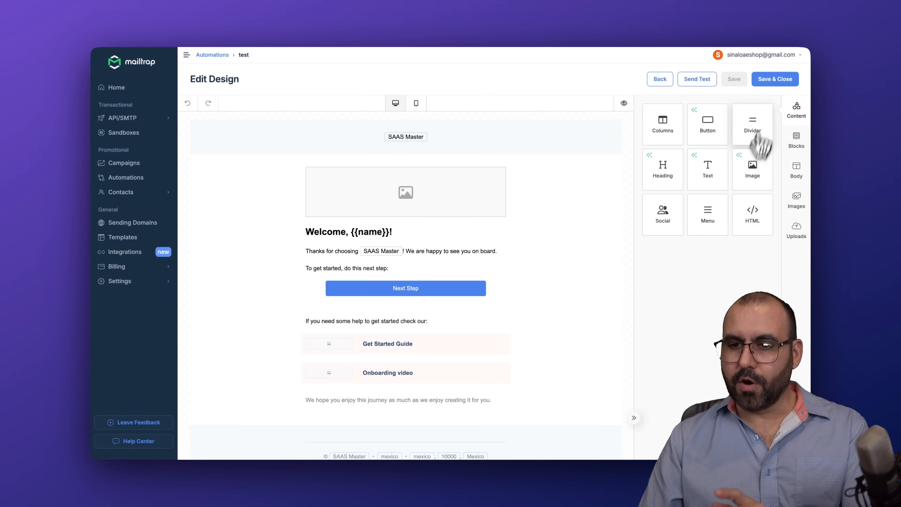
left_click(768, 80)
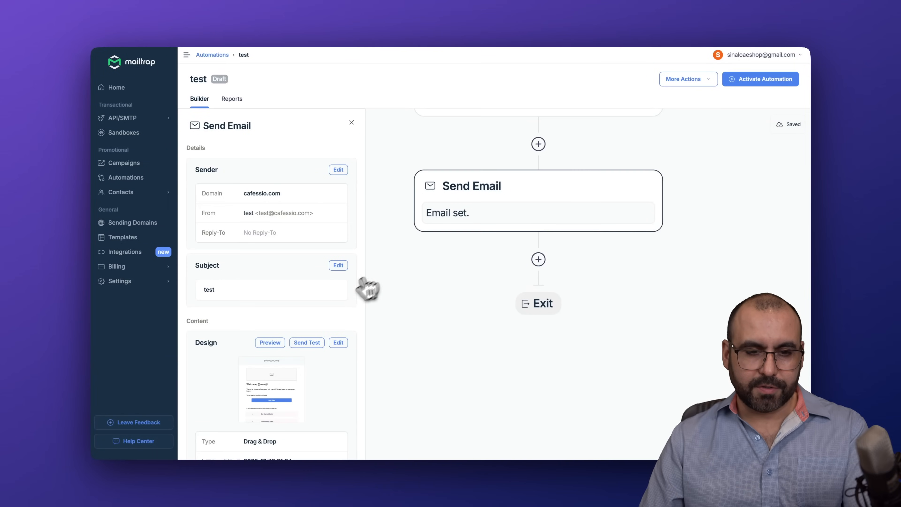
scroll(330, 305, "down", 1)
scroll(319, 314, "up", 1)
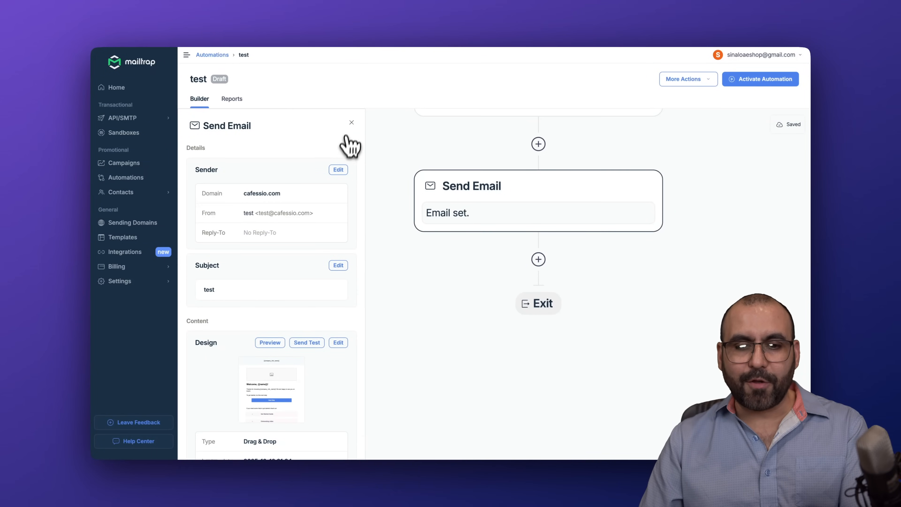
left_click(351, 123)
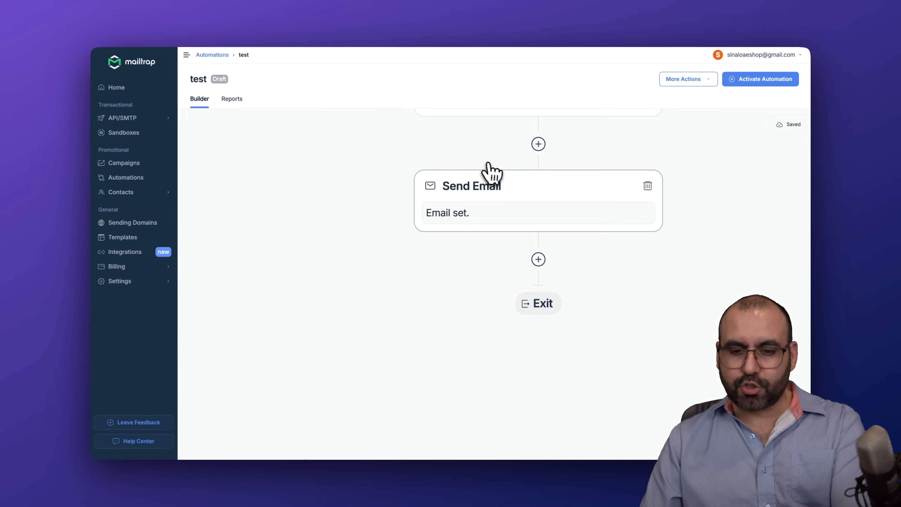
Step: Add a Conditional Split after Send Email with condition Campaign clicked, Any Date
left_click(538, 260)
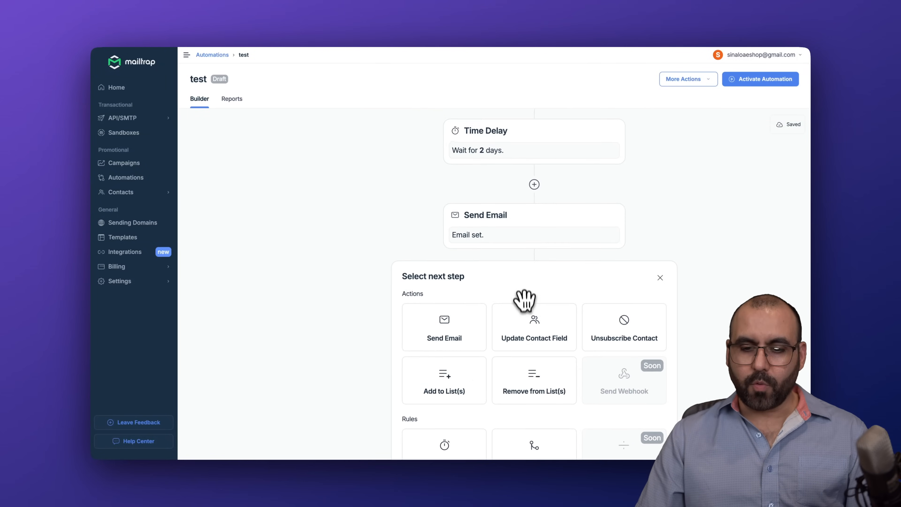
left_click(488, 321)
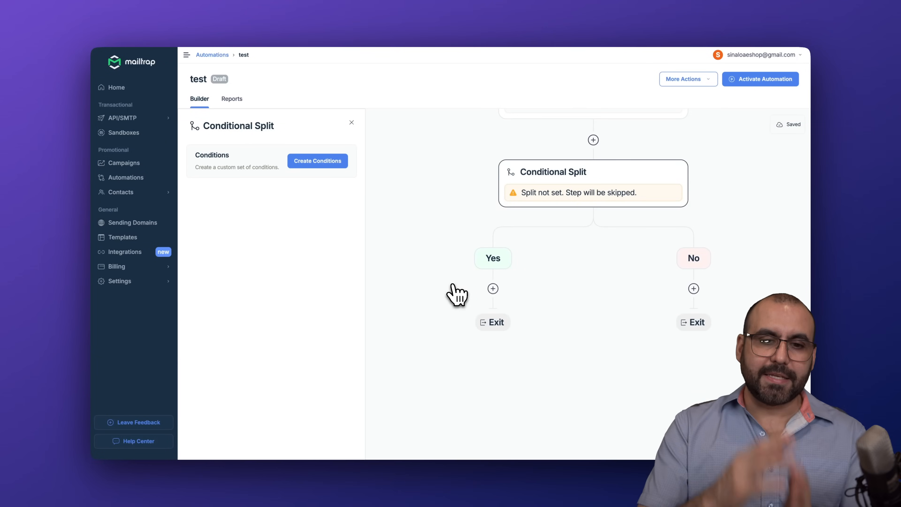
left_click(314, 163)
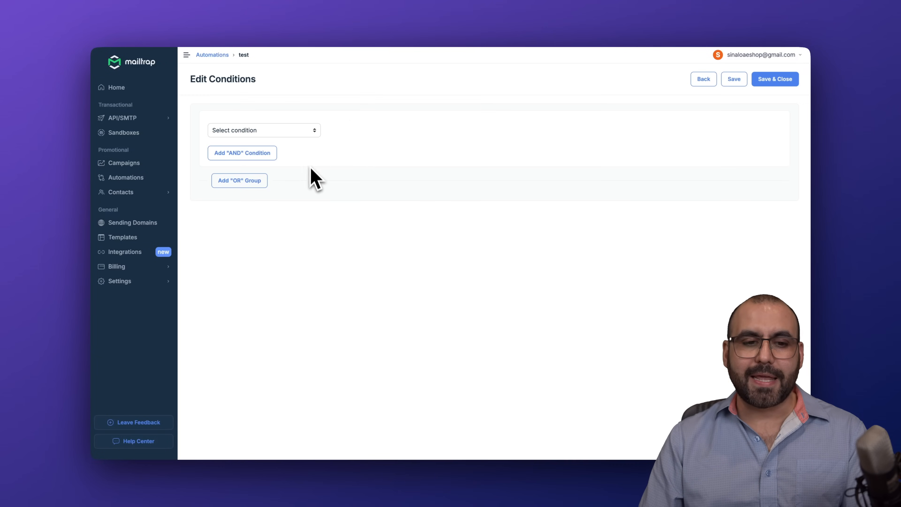
left_click(270, 130)
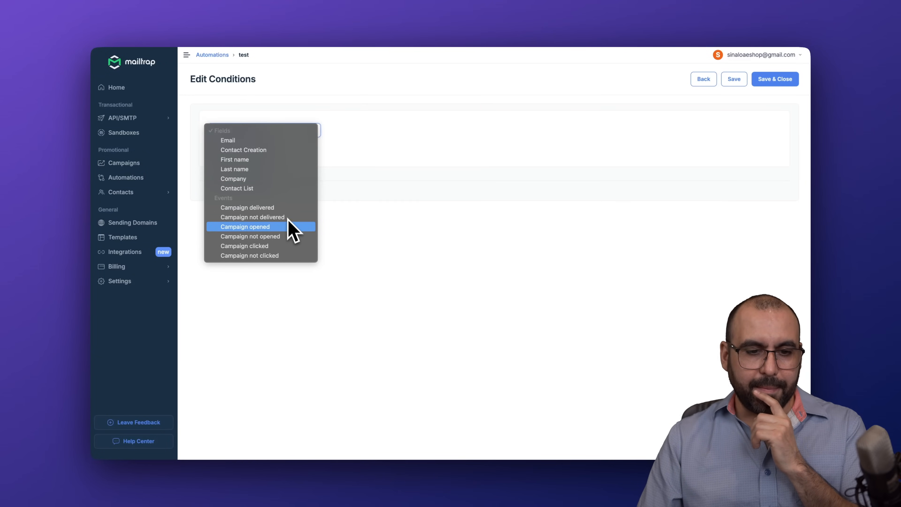
left_click(260, 247)
left_click(383, 132)
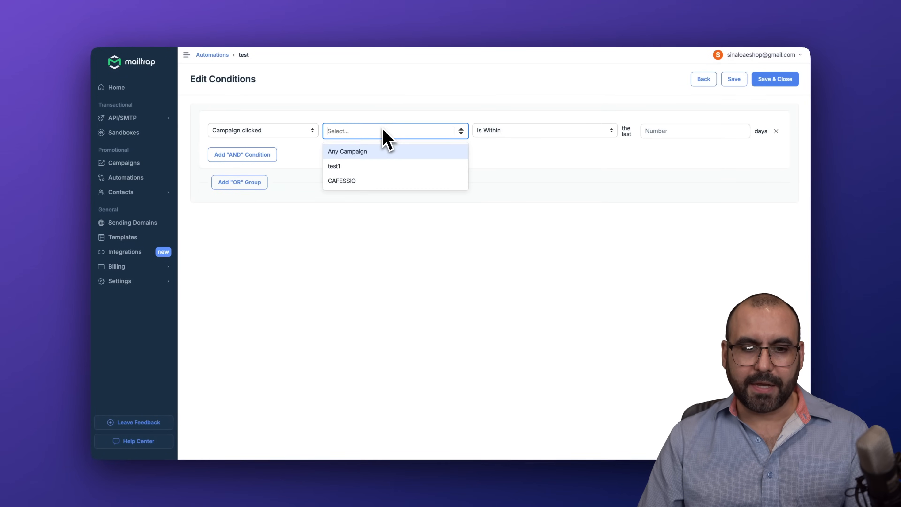
left_click(386, 154)
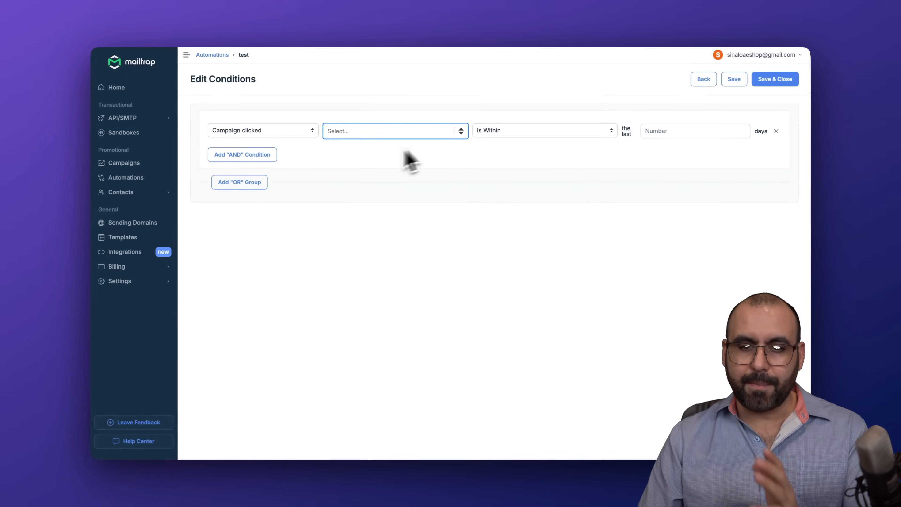
left_click(542, 137)
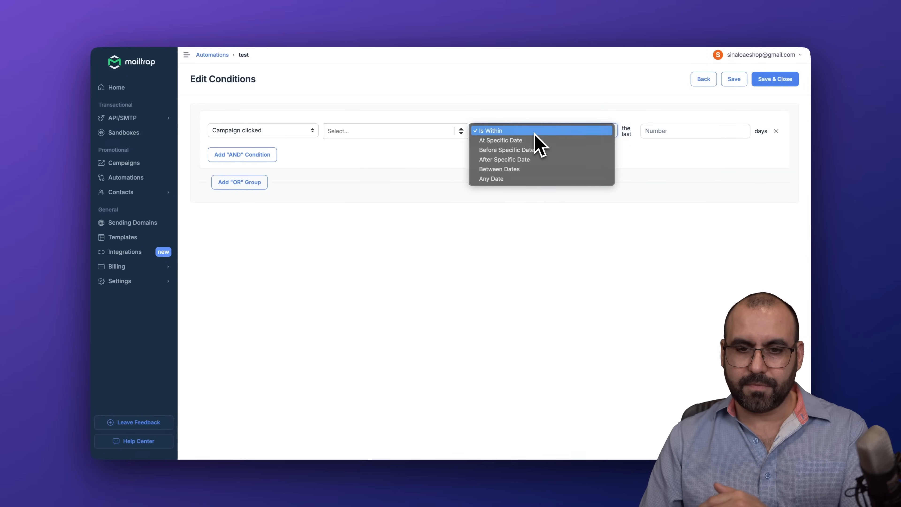
left_click(518, 179)
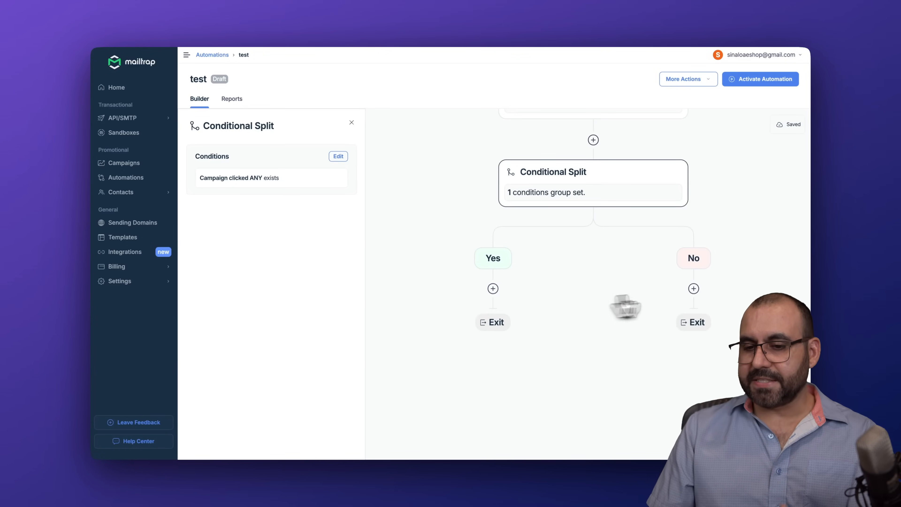
Step: Add a 5-day Time Delay on the Conditional Split's No branch
left_click(694, 288)
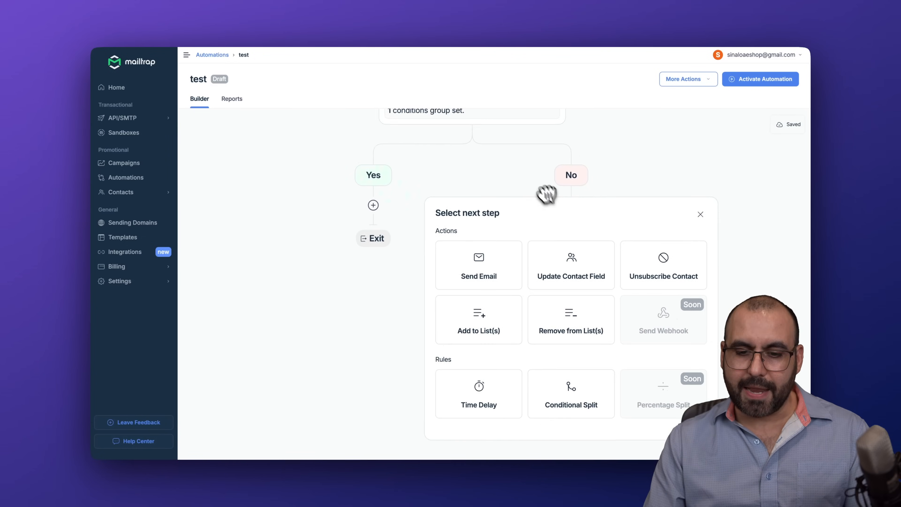
left_click(460, 384)
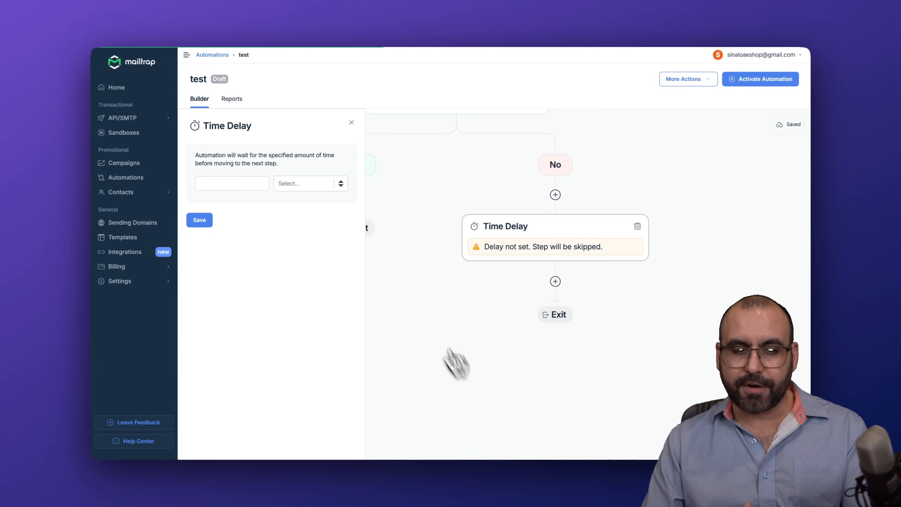
left_click(257, 184)
left_click(306, 184)
left_click(305, 237)
left_click(235, 183)
type("5")
left_click(199, 221)
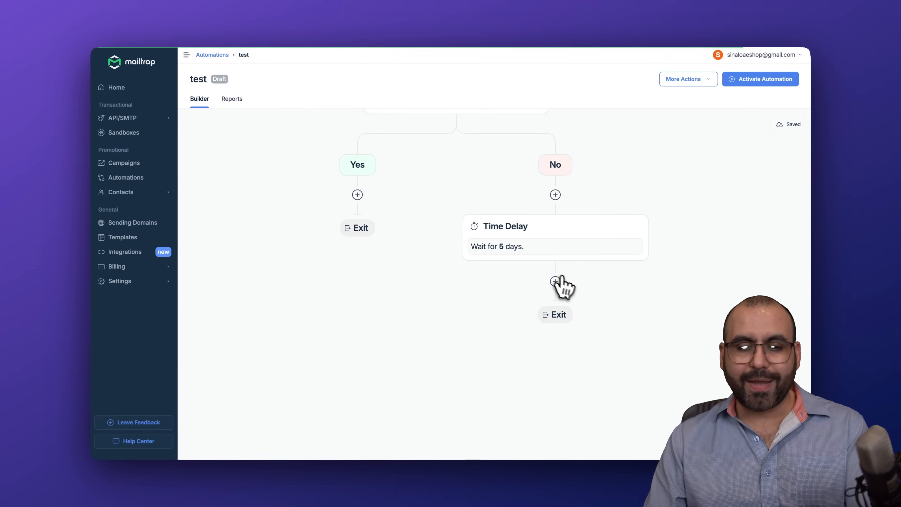
left_click(555, 282)
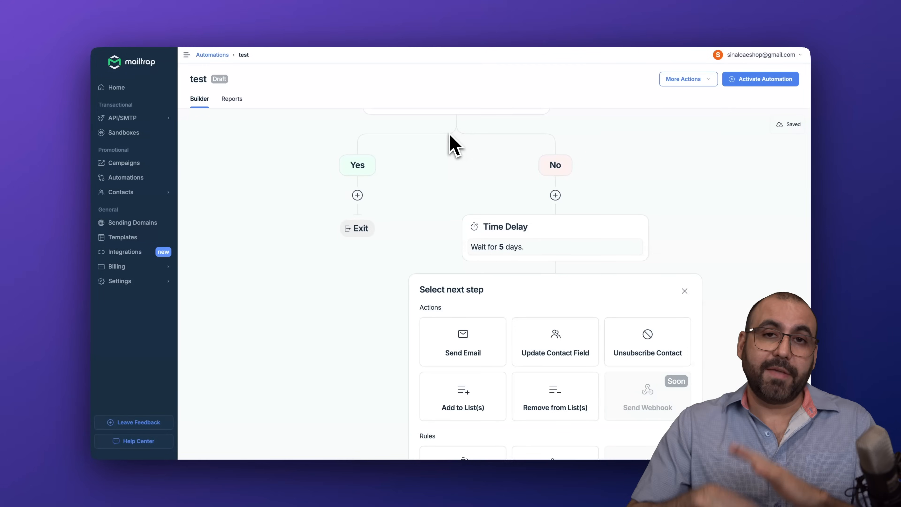
scroll(454, 145, "up", 10)
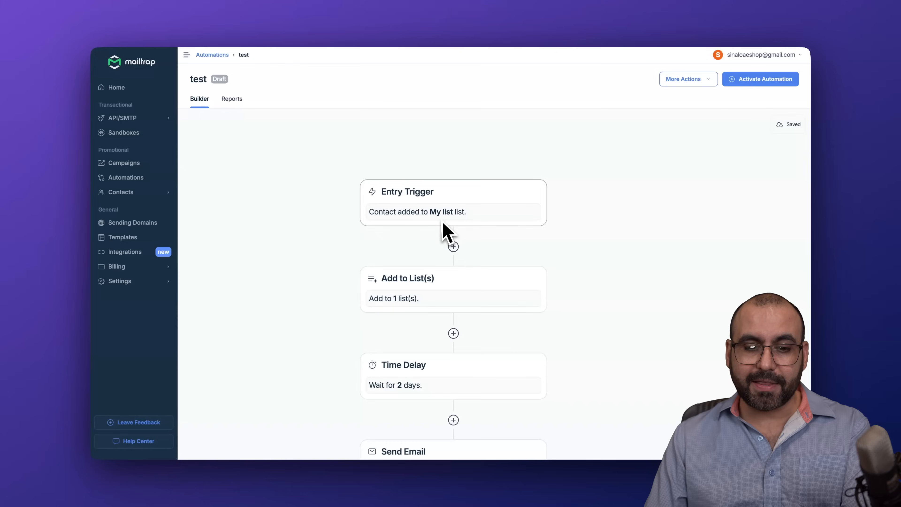
left_click_drag(546, 296, 562, 98)
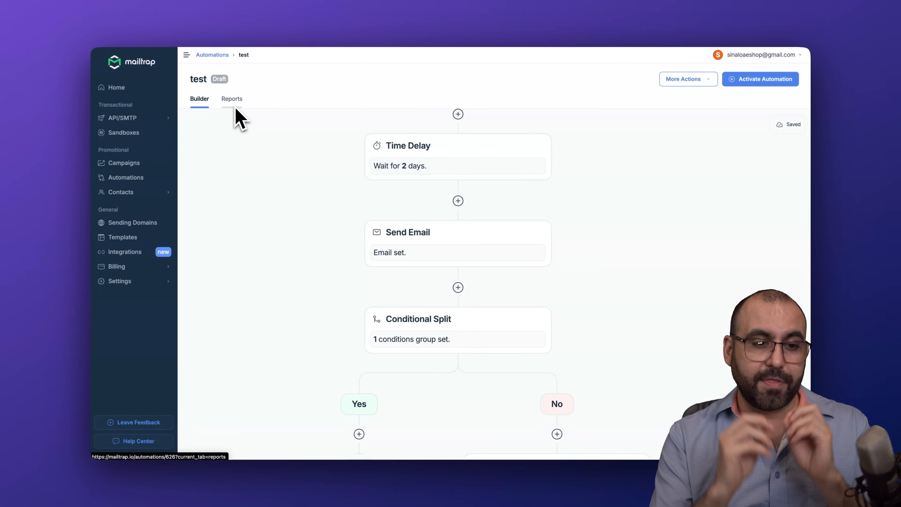
Step: Pass through Home and Integrations, then open the API/SMTP Stats overview
left_click(134, 92)
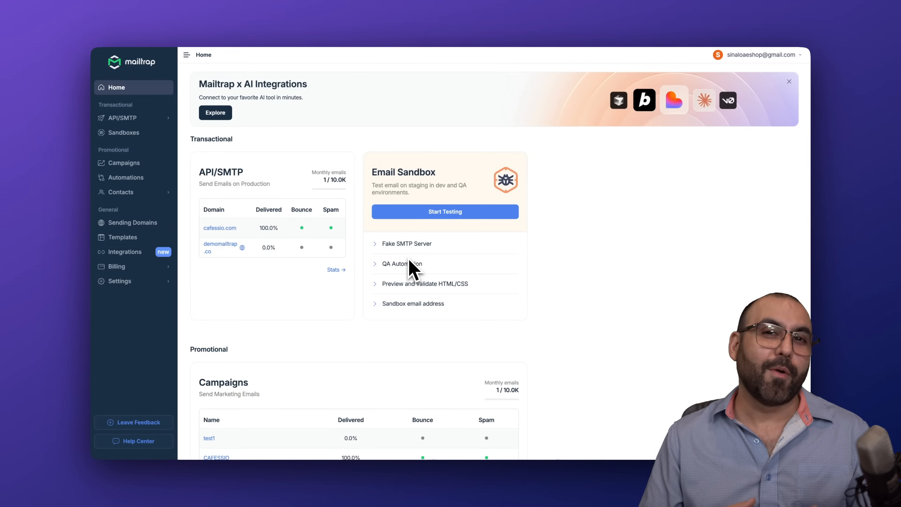
left_click(126, 253)
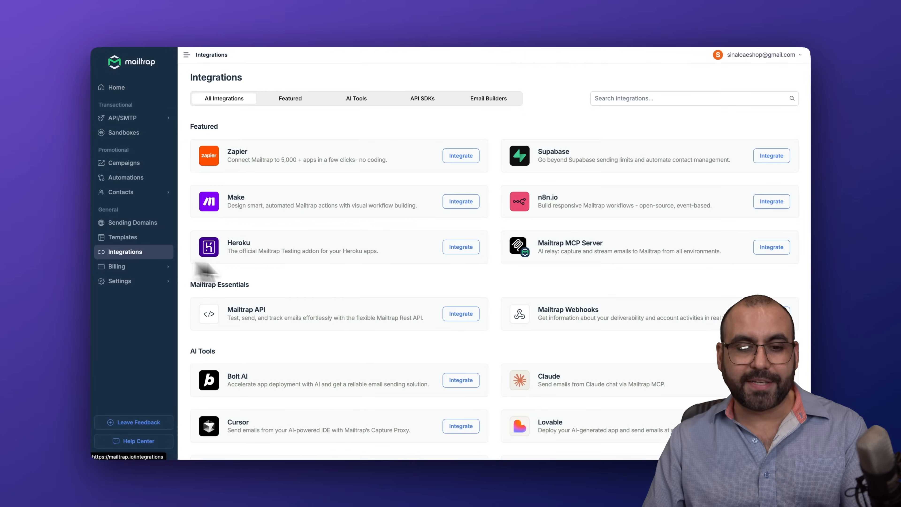
scroll(376, 360, "down", 14)
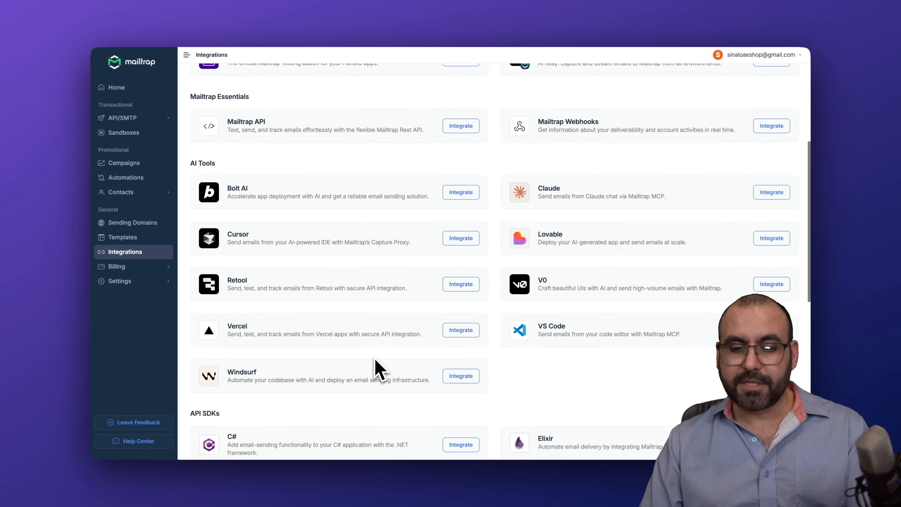
scroll(376, 362, "up", 15)
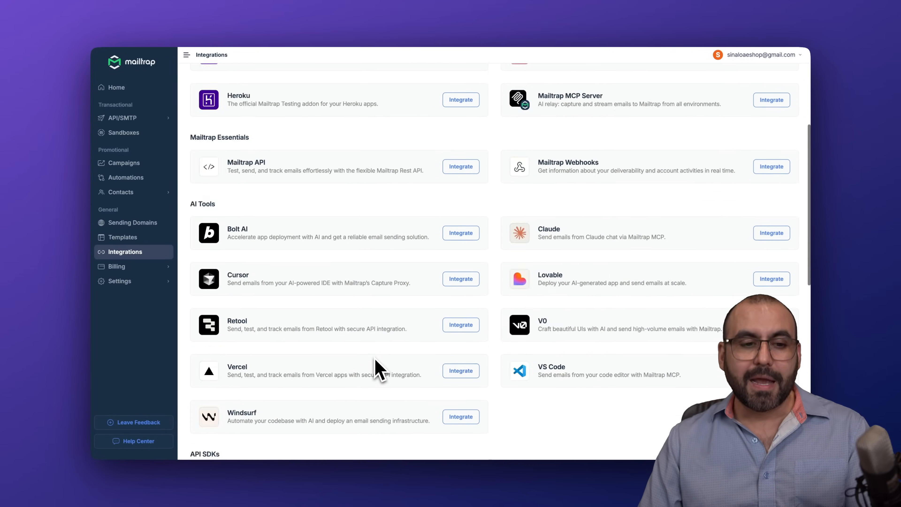
left_click(133, 119)
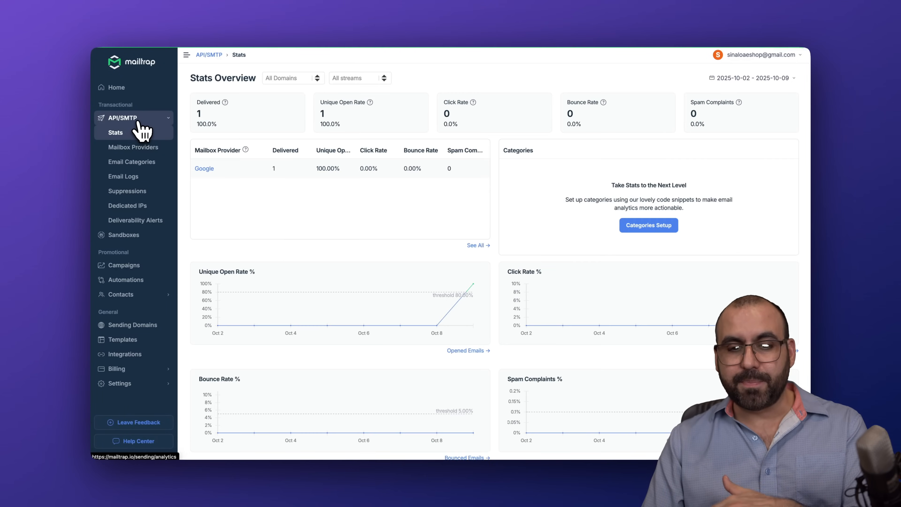
Step: Browse Mailbox Providers, Email Categories, Email Logs, Suppressions, Dedicated IPs and Deliverability Alerts, then open Sandboxes
left_click(143, 147)
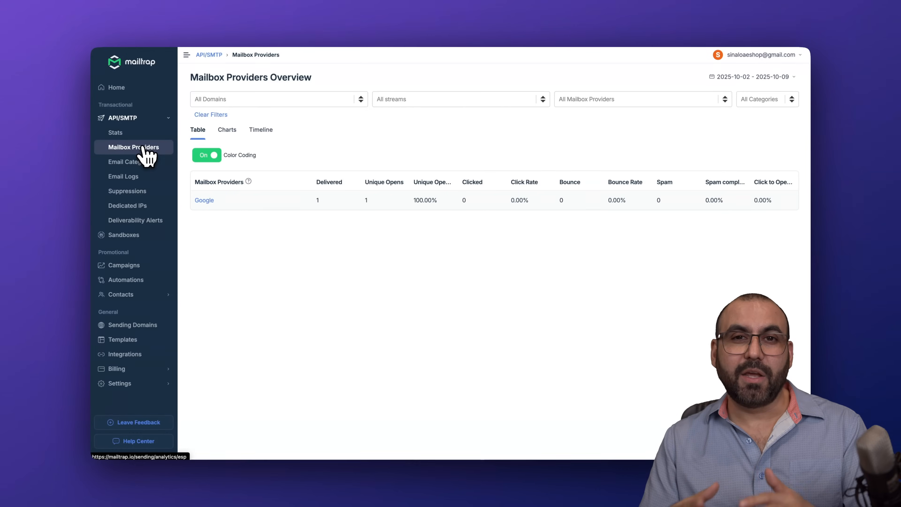
left_click(149, 164)
left_click(149, 177)
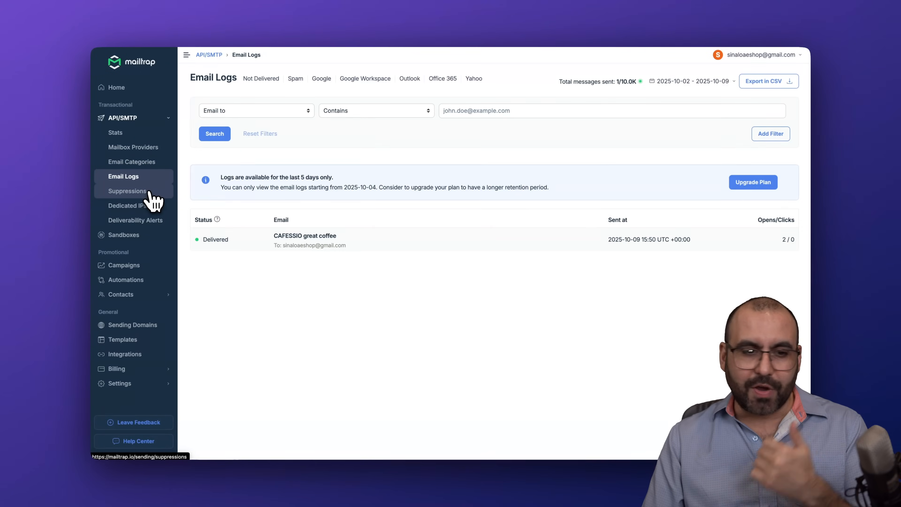
left_click(151, 193)
left_click(153, 207)
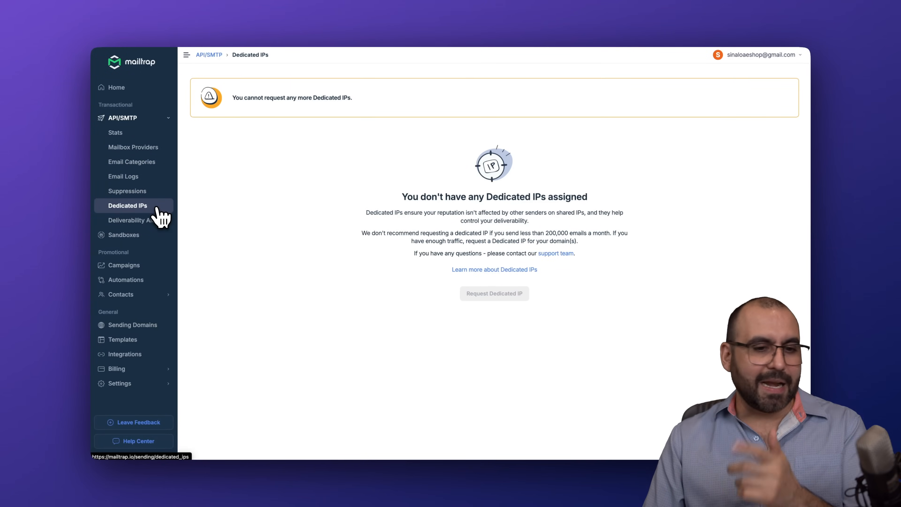
left_click(156, 221)
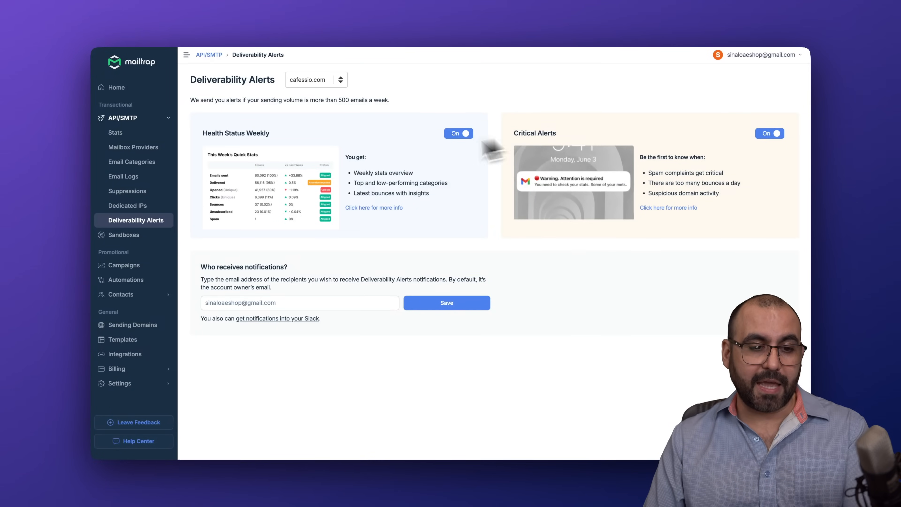
left_click(137, 234)
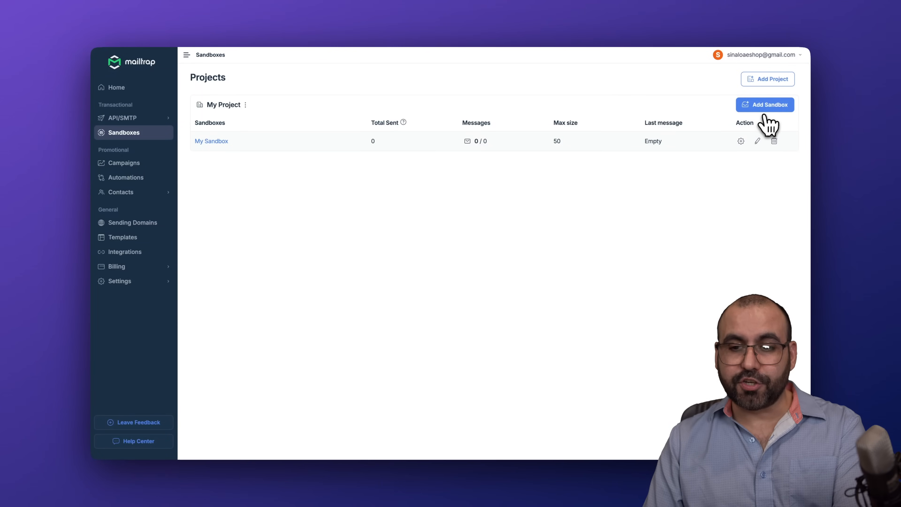
Step: Open My Sandbox and view its Email, API and POP3 integration details
left_click(222, 141)
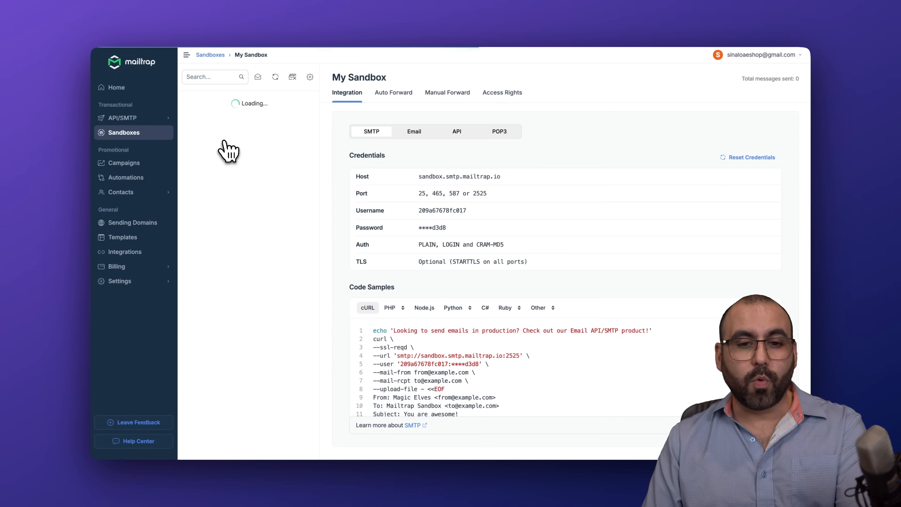
left_click(403, 133)
left_click(457, 133)
left_click(510, 133)
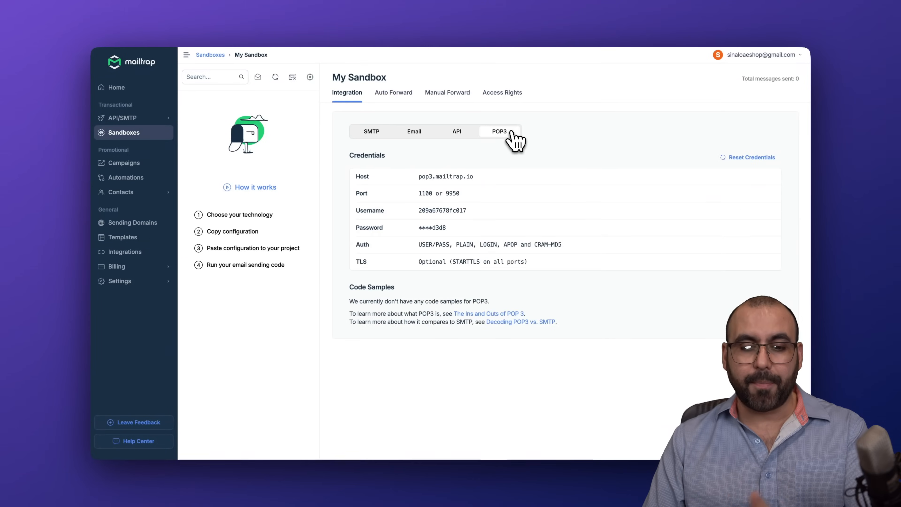
Step: Check the sandbox's Auto Forward, Manual Forward and Access Rights pages, then go Home
left_click(405, 100)
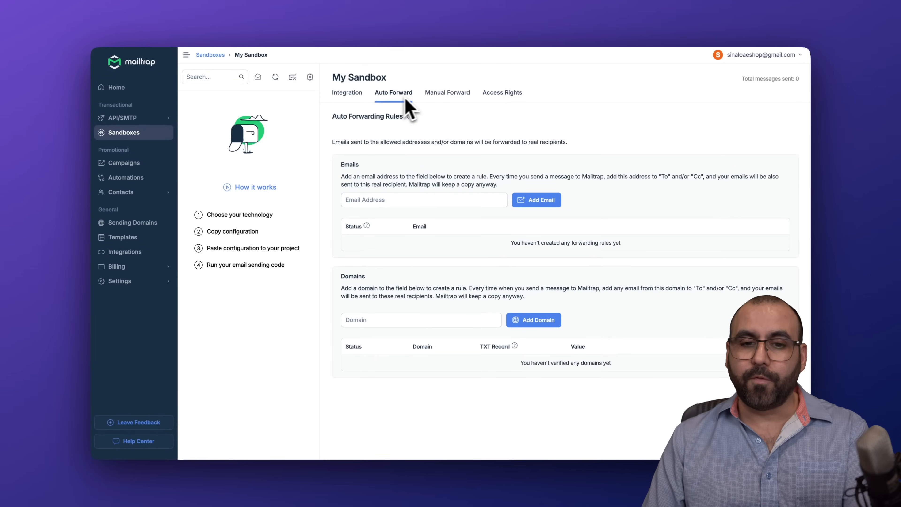
left_click(450, 99)
left_click(493, 97)
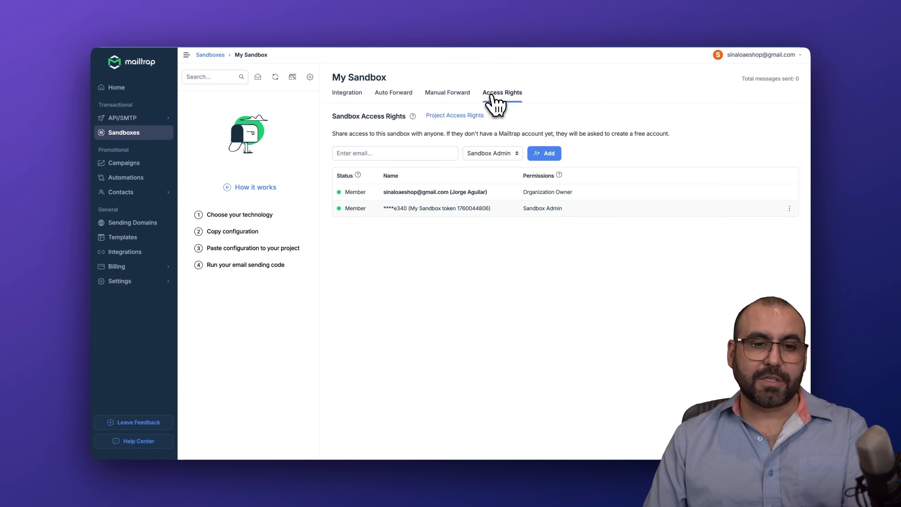
left_click(117, 88)
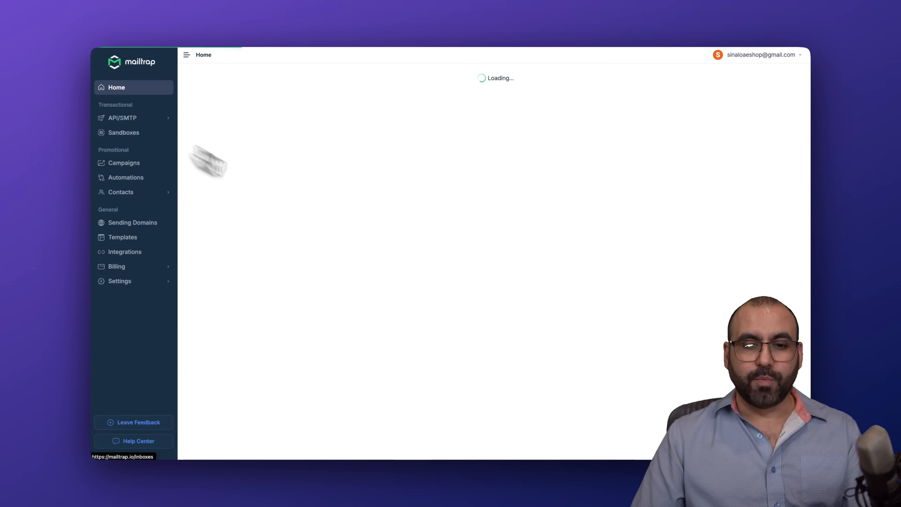